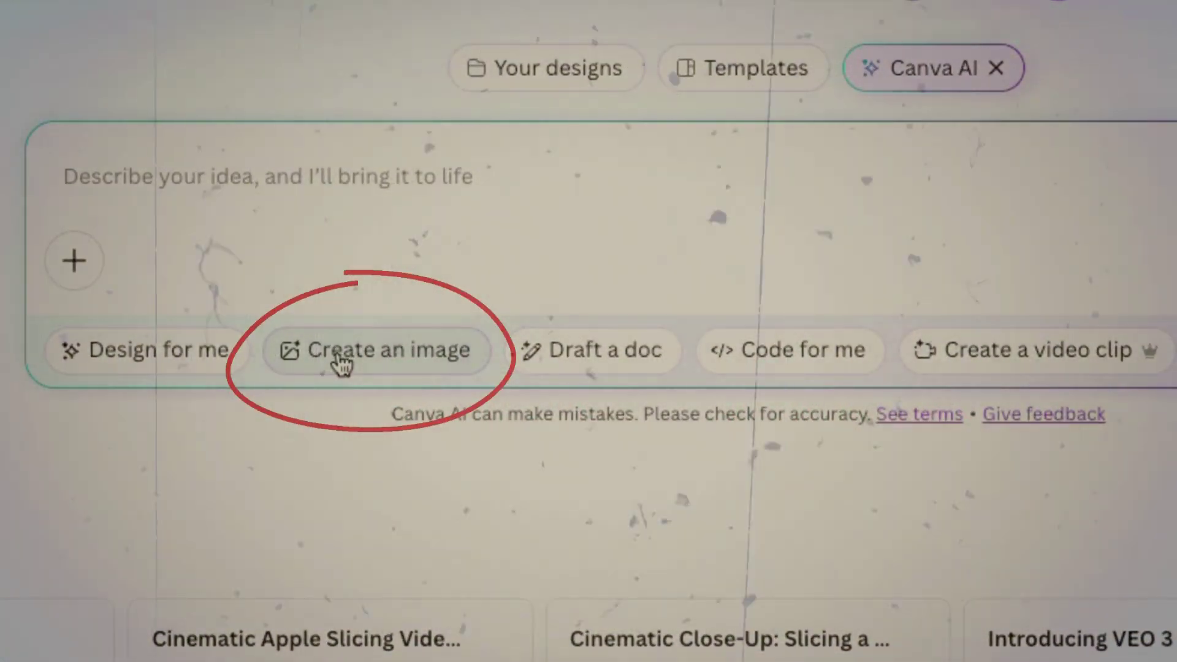
Preview Canva AI's Create an image mode and scroll through the Your images grid.
click(342, 364)
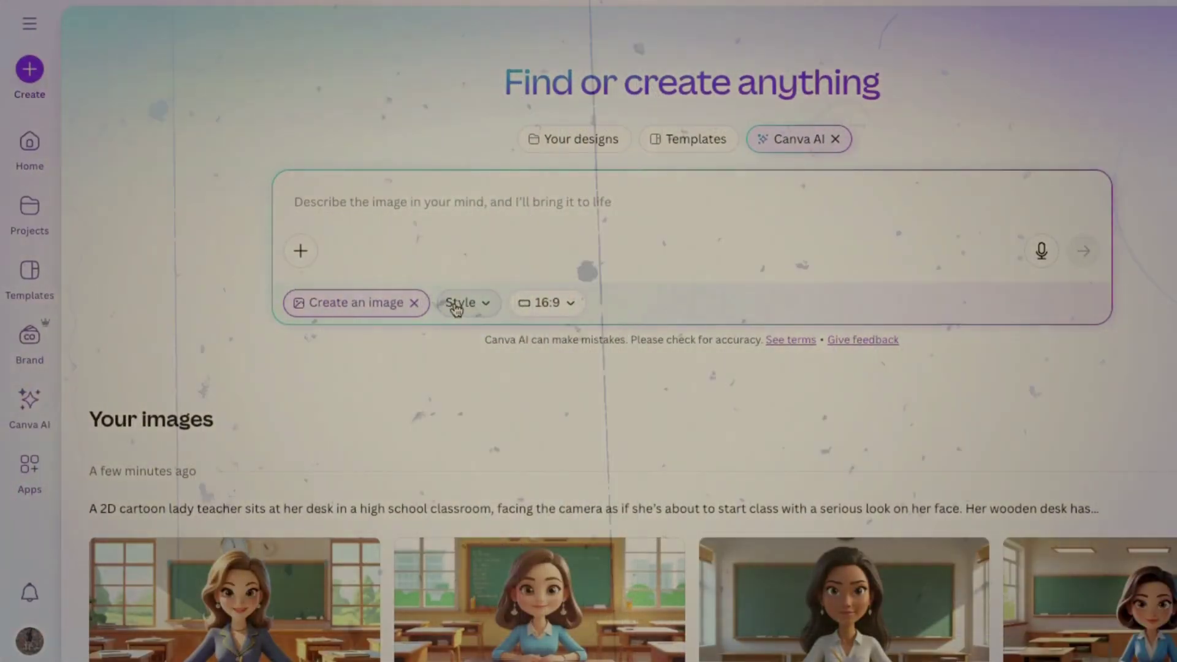
scroll(399, 341, down, 6)
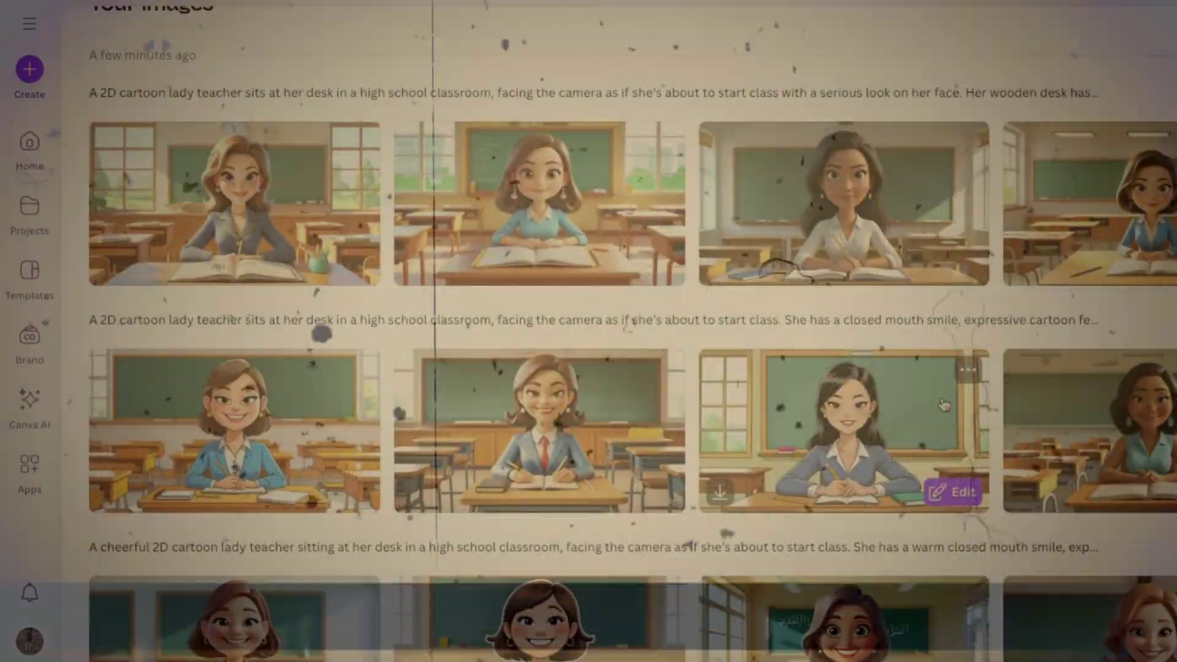
scroll(693, 421, down, 1)
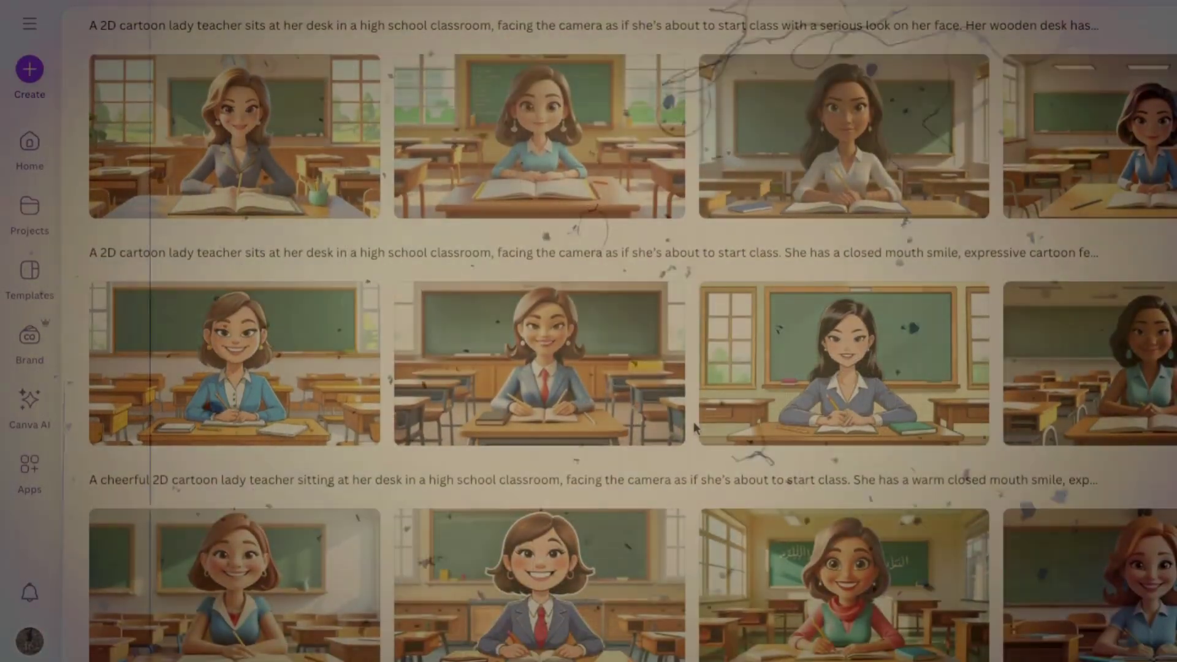
scroll(693, 427, down, 5)
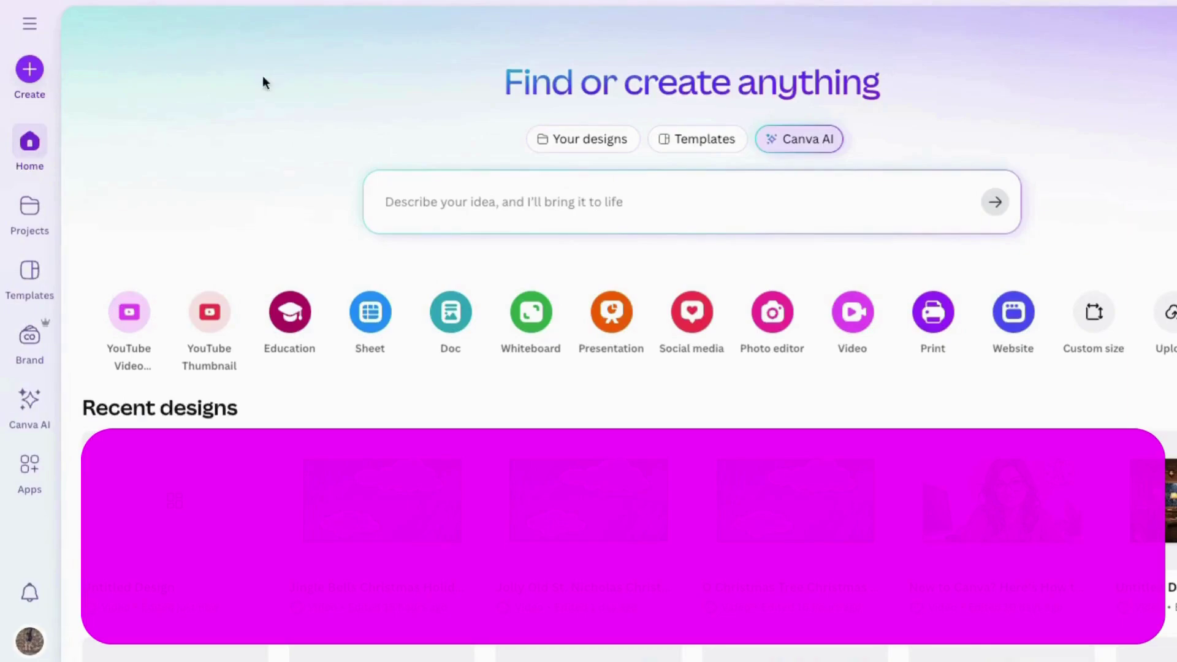
Set Canva AI to Create an image with style None and a 16:9 aspect ratio.
click(801, 140)
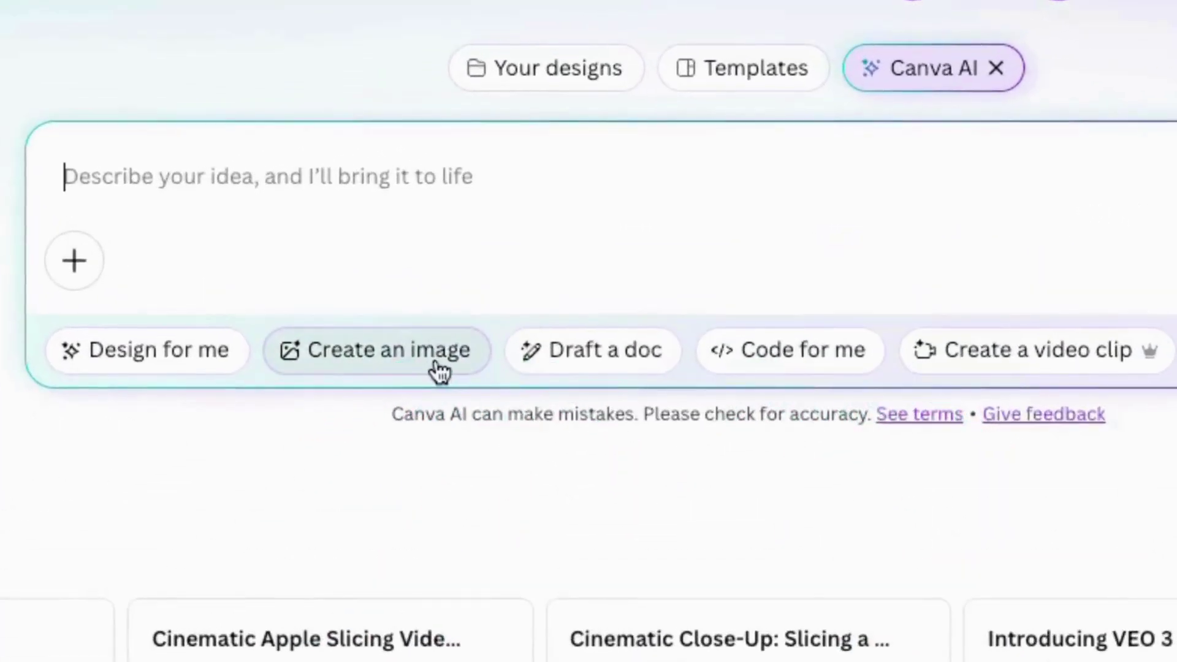
click(341, 363)
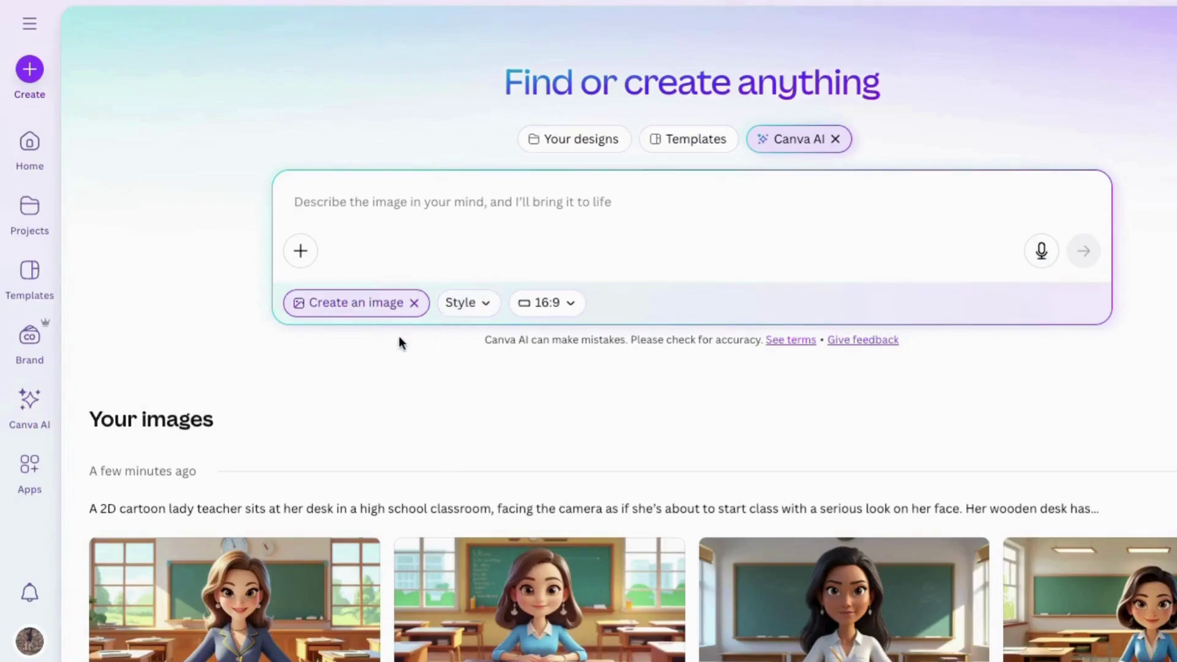
click(480, 307)
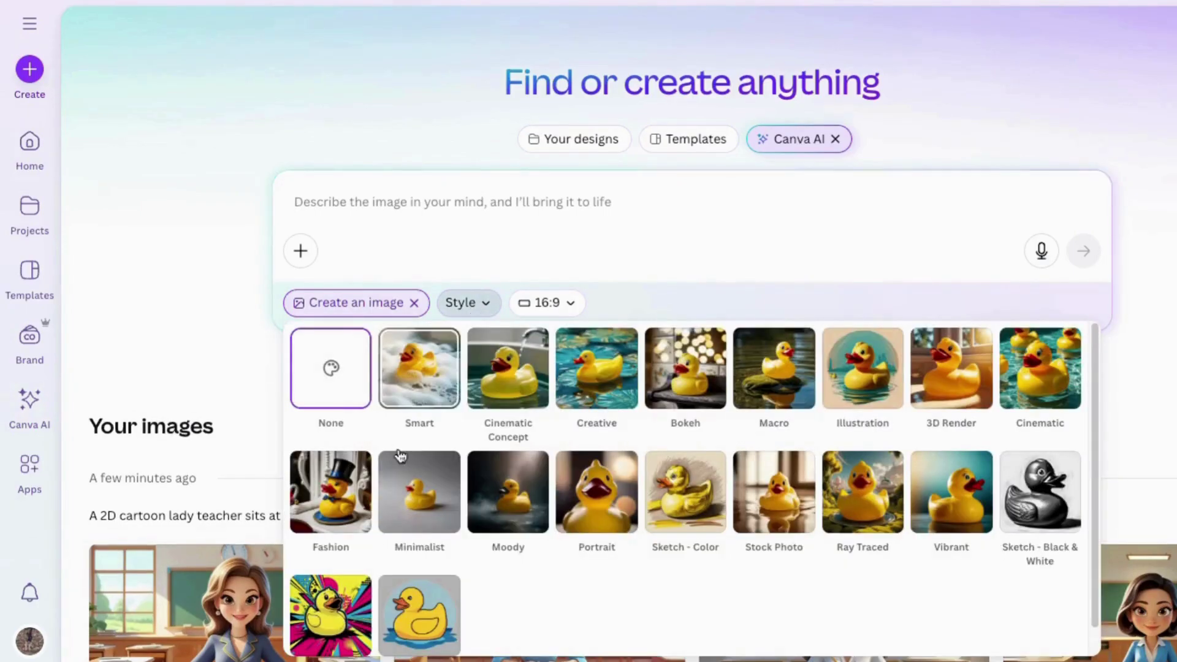
scroll(486, 573, down, 1)
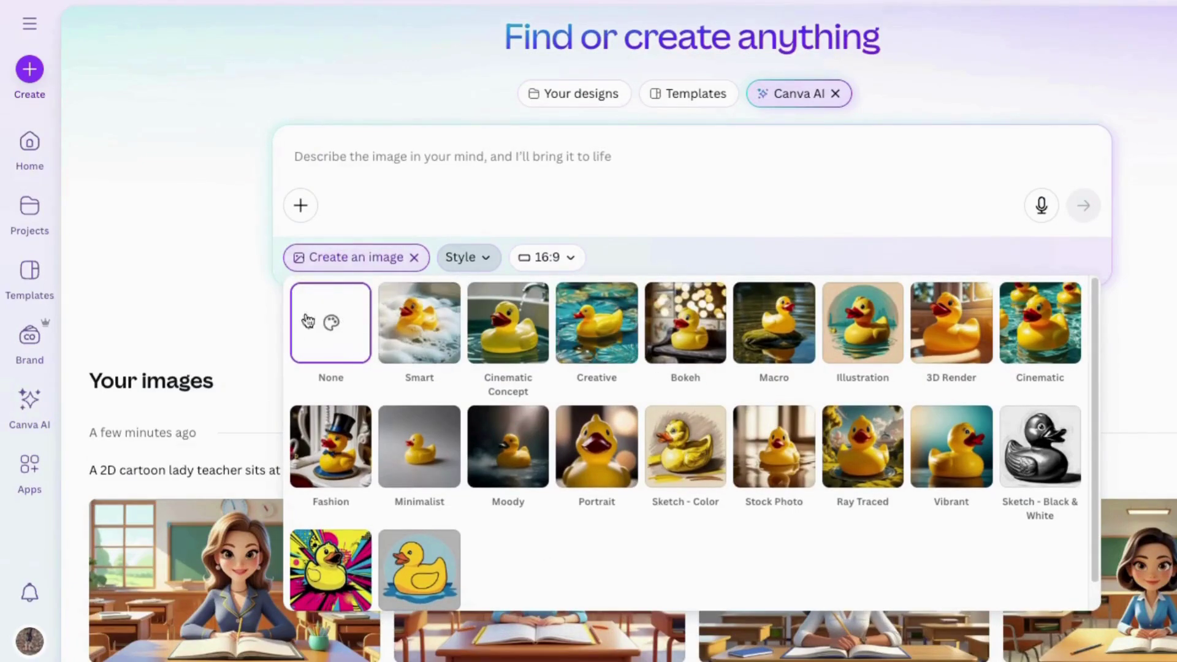
click(593, 257)
click(570, 260)
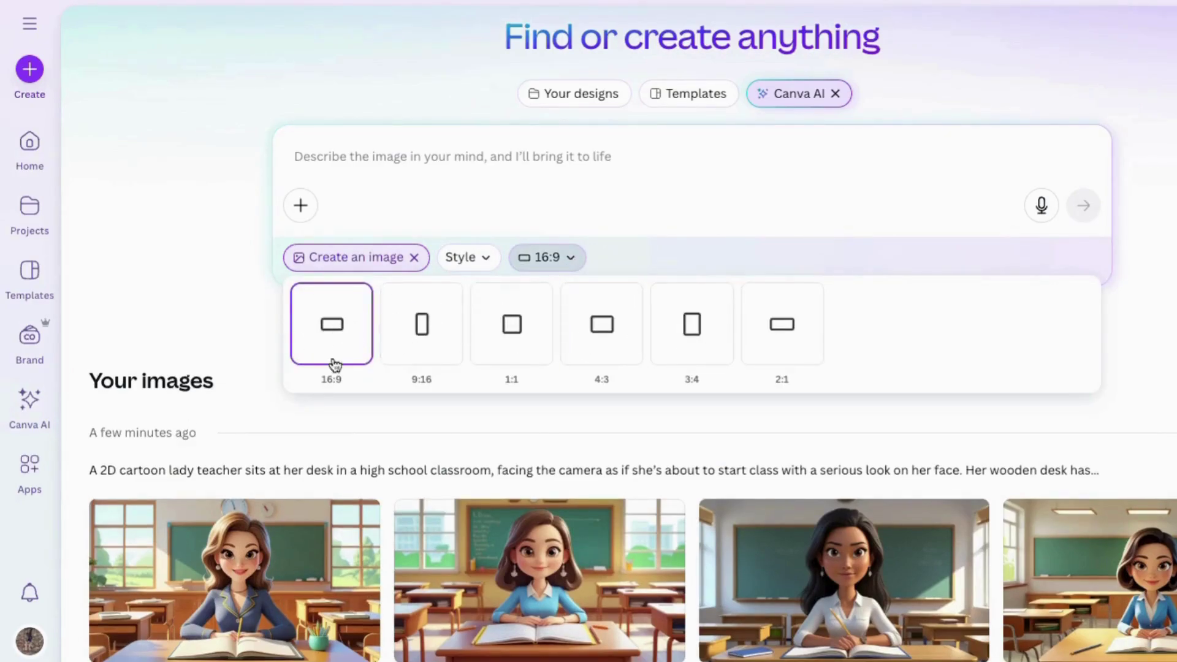
click(252, 314)
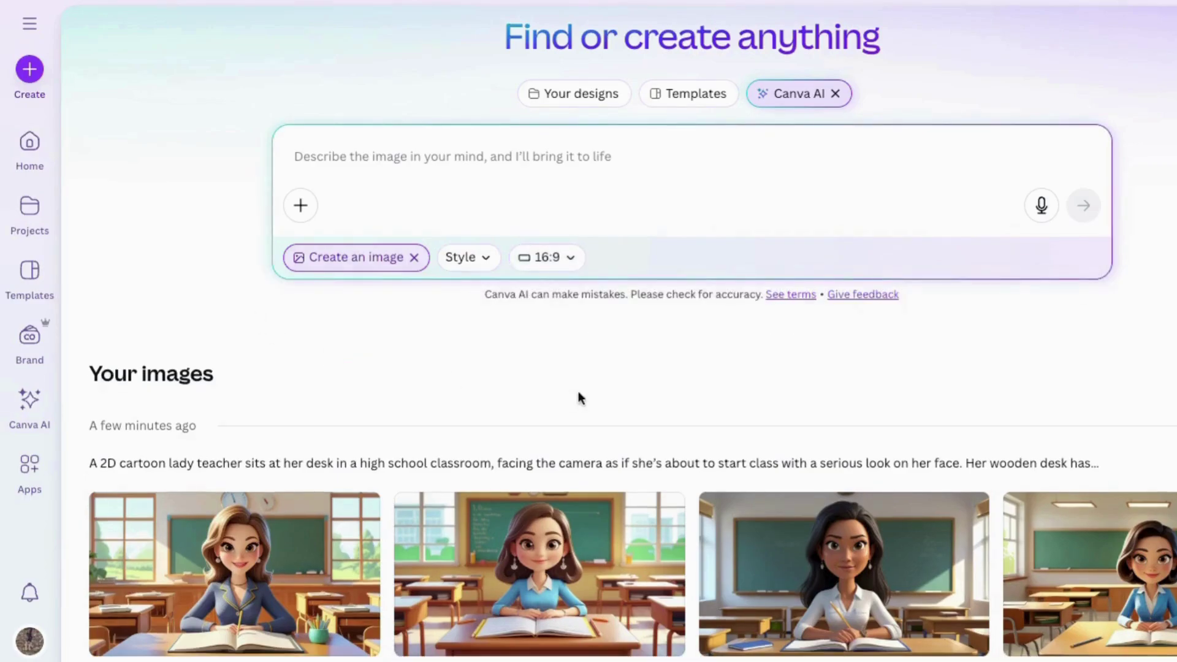
Scroll through Your images to review the earlier cartoon teacher-at-desk results.
scroll(944, 402, down, 6)
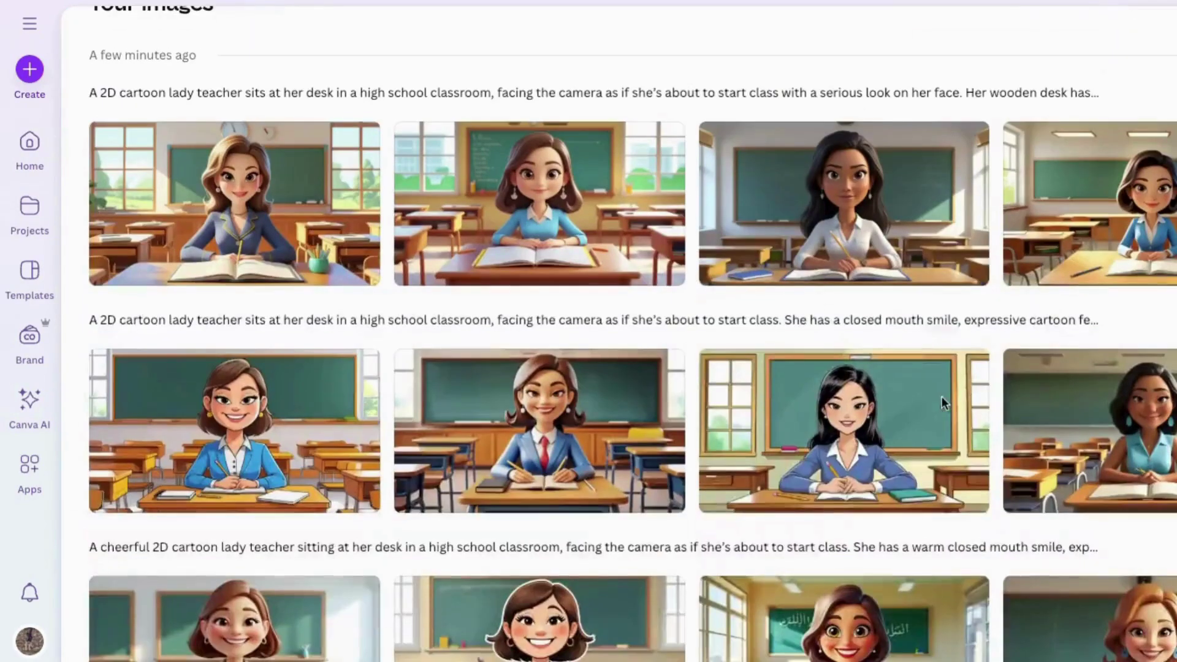
scroll(693, 421, down, 3)
scroll(694, 422, down, 6)
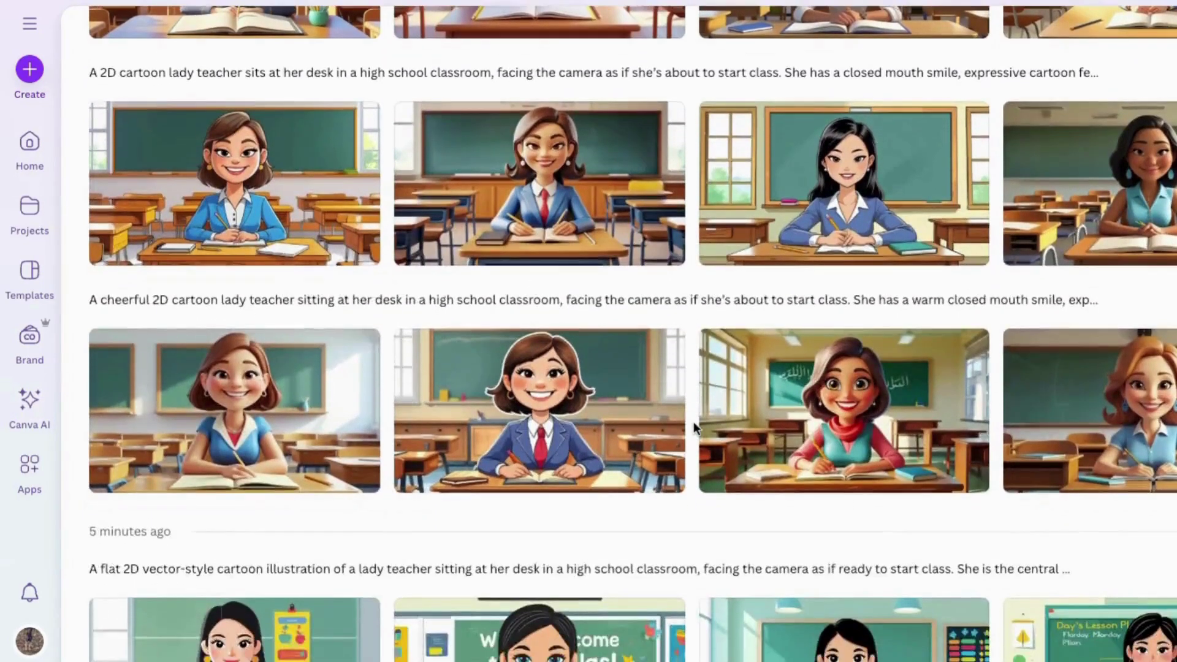
scroll(694, 422, down, 6)
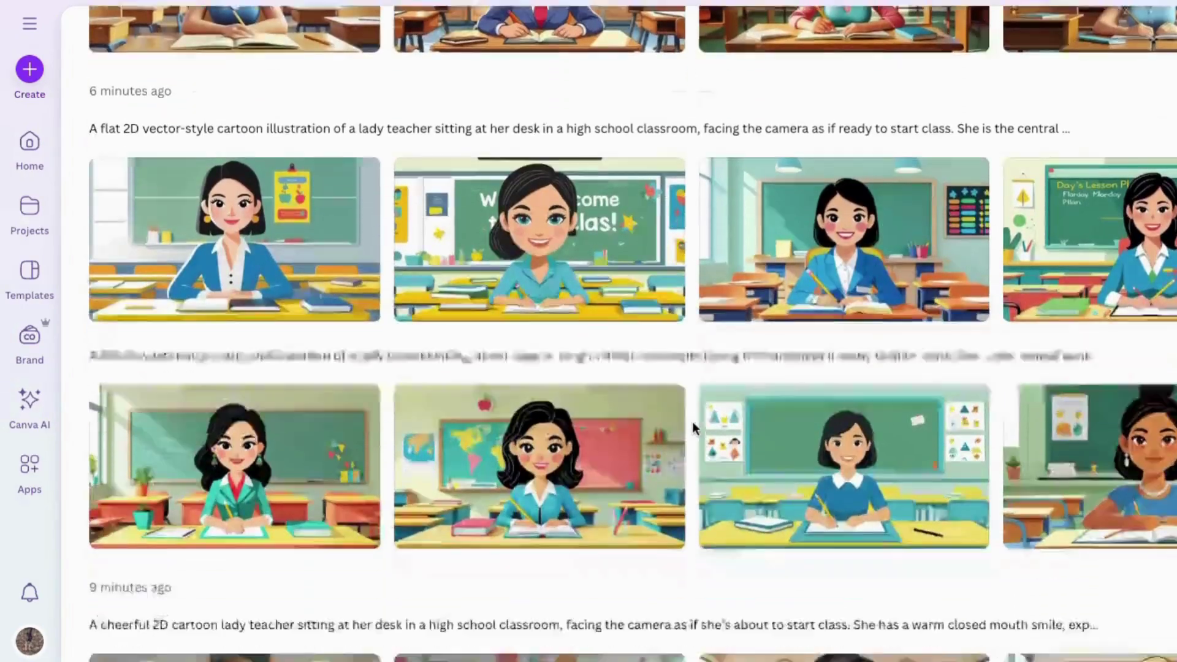
scroll(693, 422, down, 8)
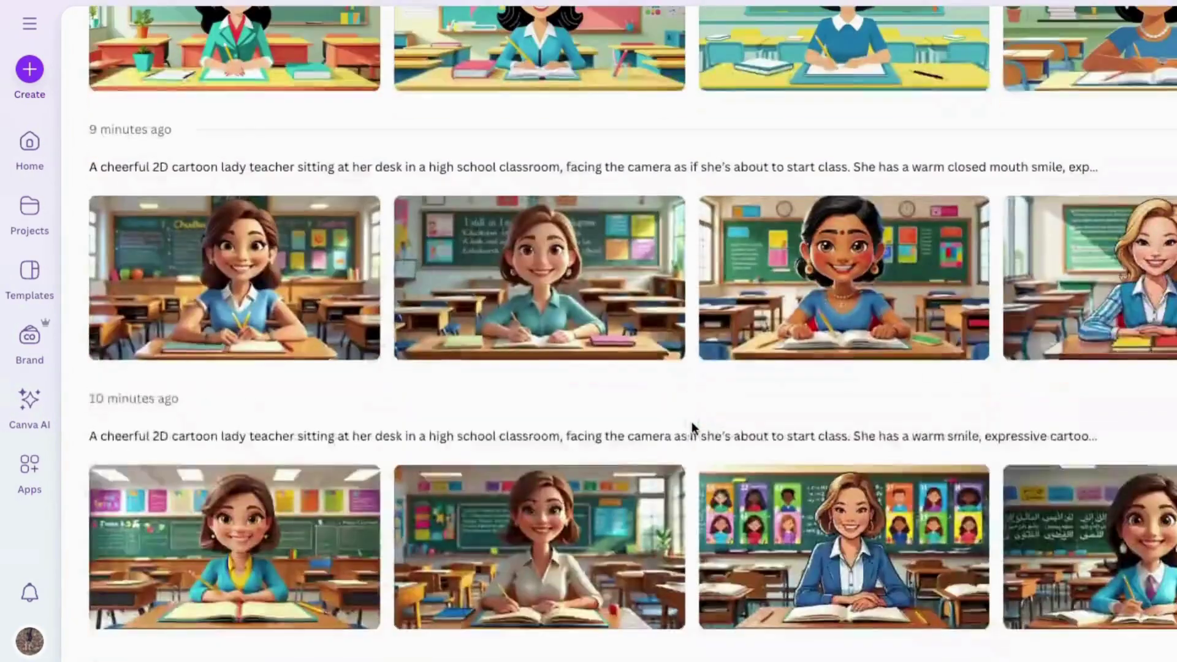
scroll(691, 422, up, 7)
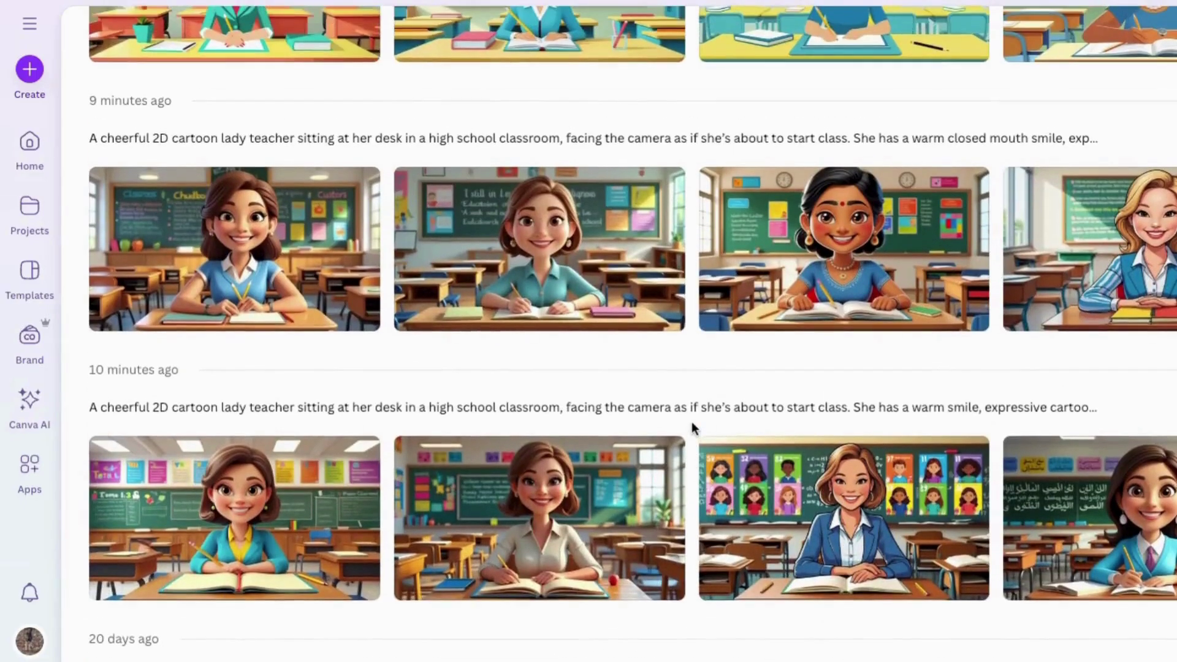
scroll(691, 421, up, 20)
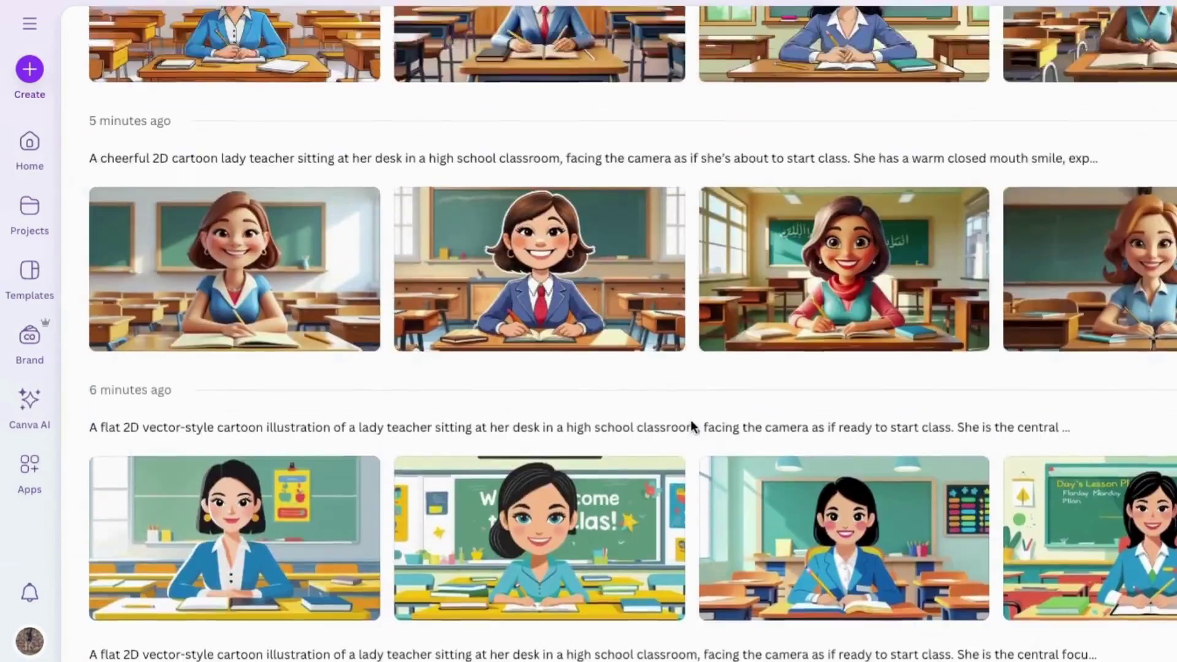
scroll(690, 421, up, 2)
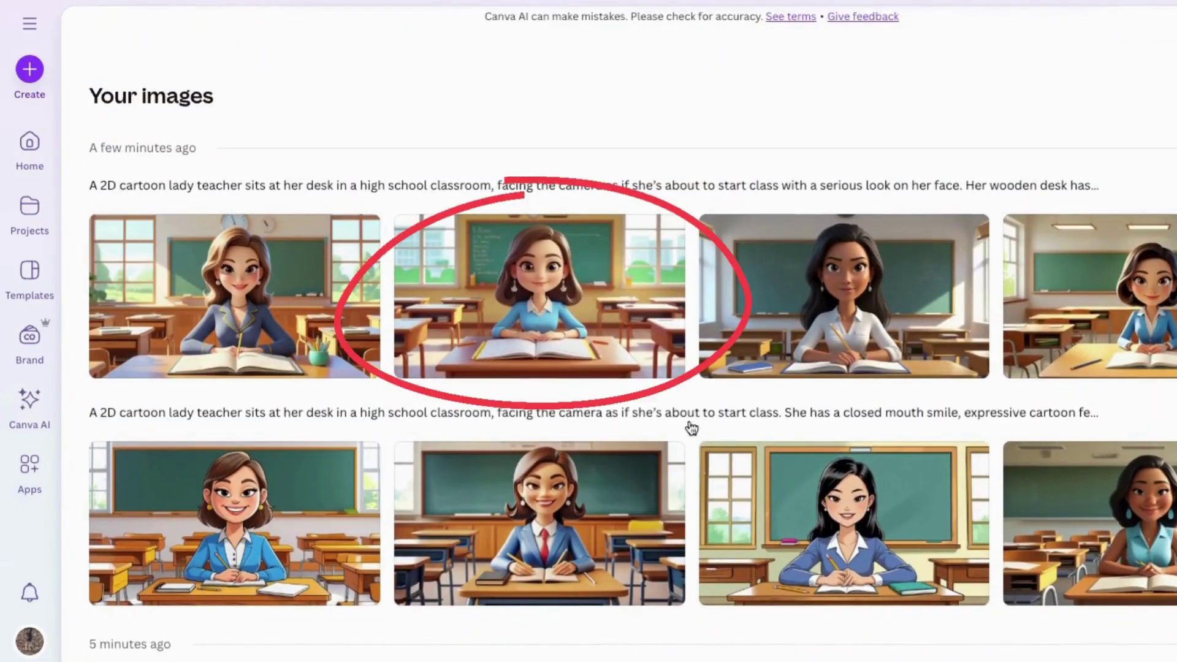
mouse_move(533, 277)
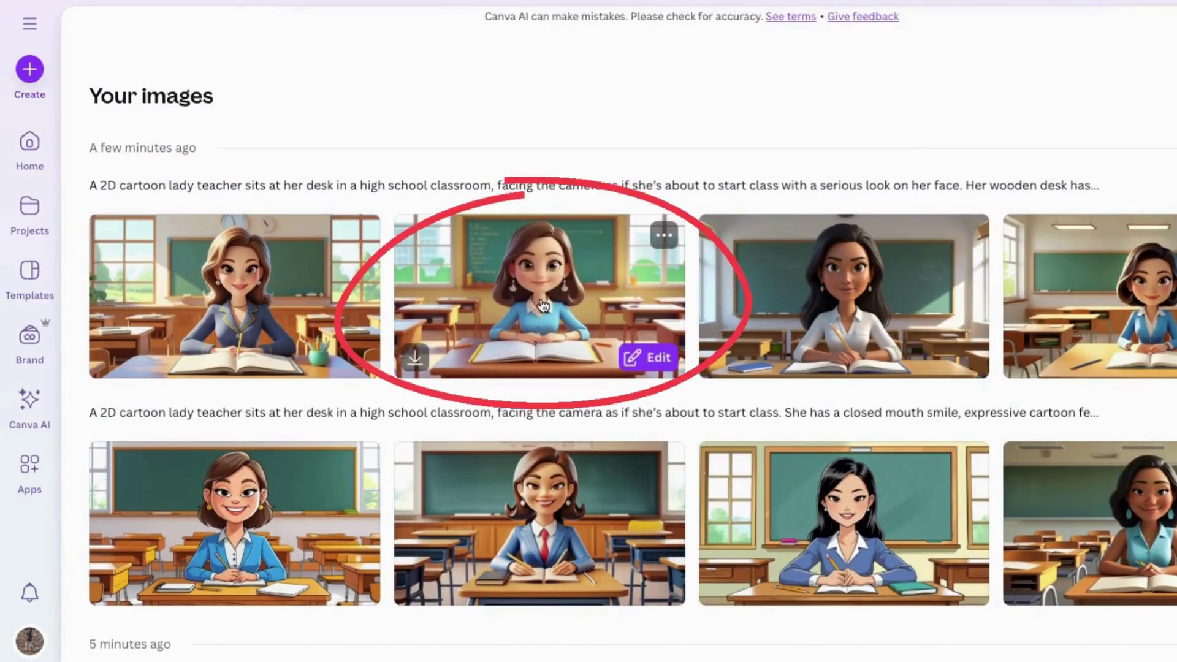
Boost the brown-haired teacher image's resolution to 2,944 x 1,664 px.
click(526, 275)
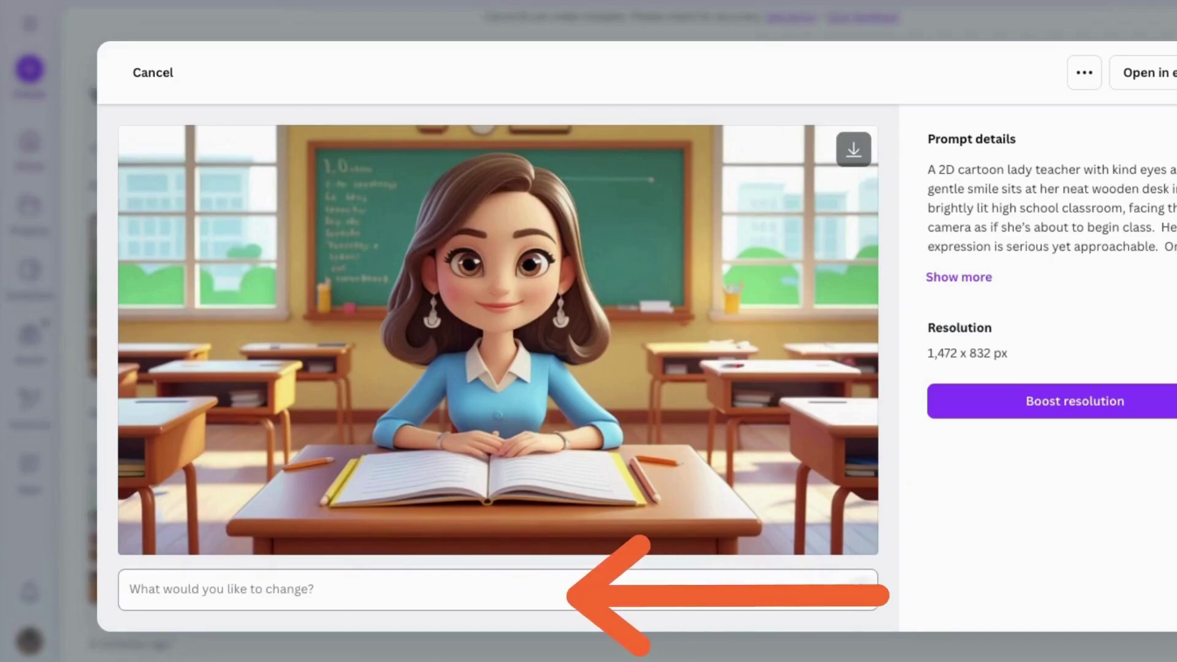
click(1060, 402)
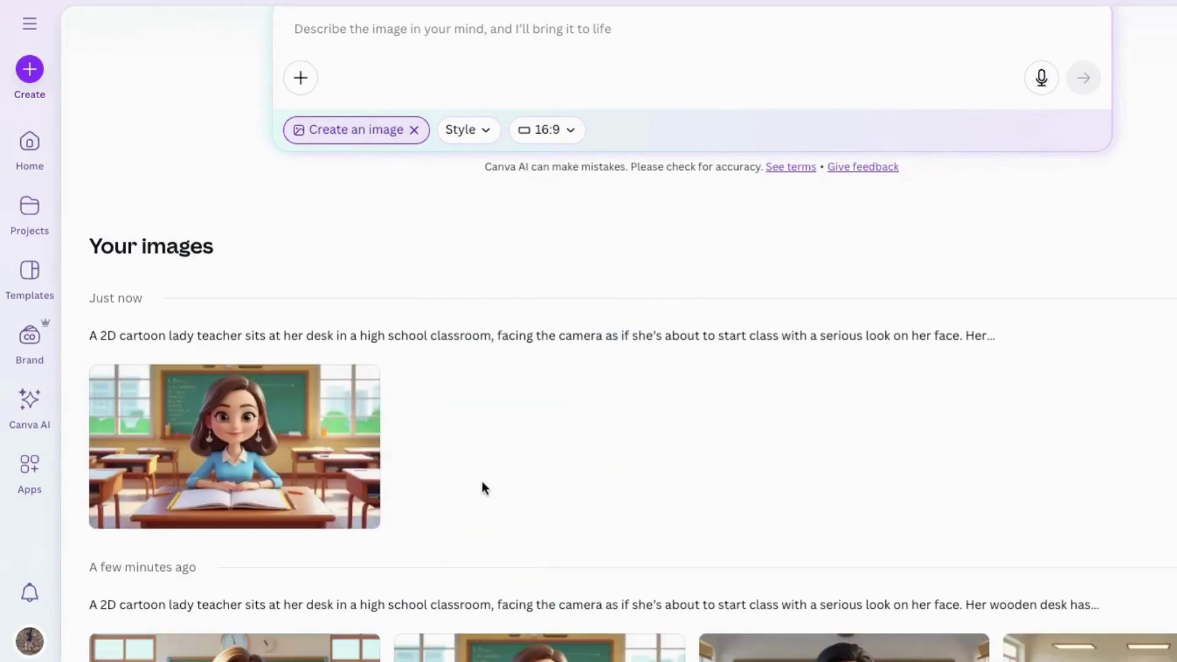
click(223, 452)
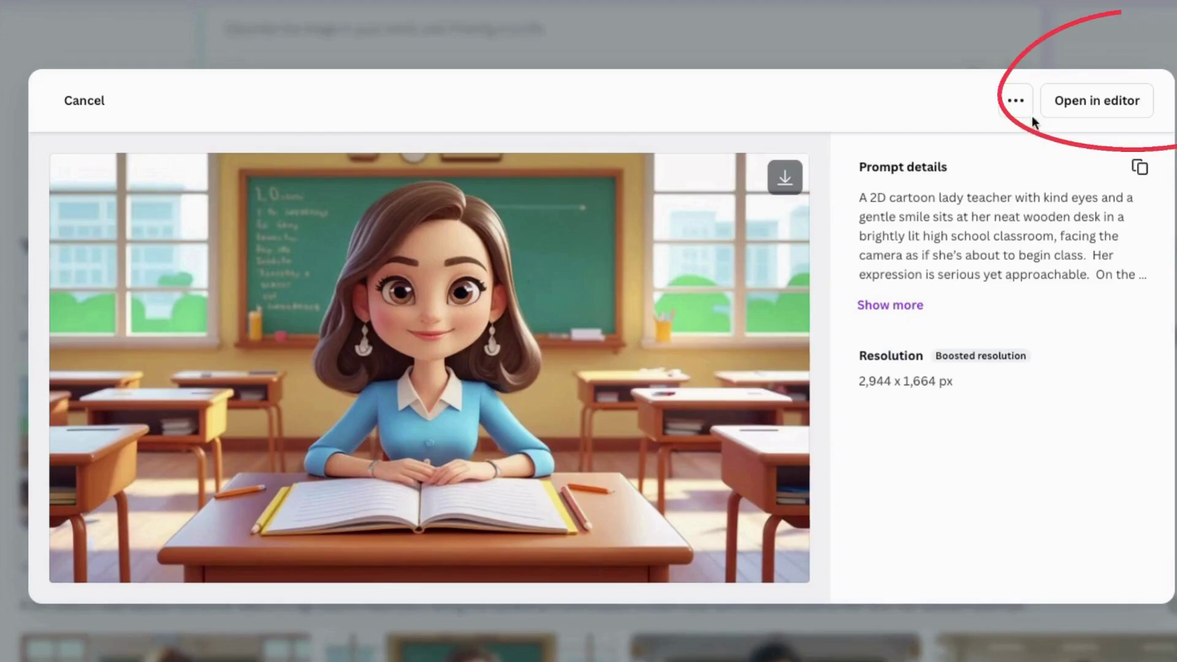
Open the boosted teacher image in the editor and download it as a JPG.
click(1016, 101)
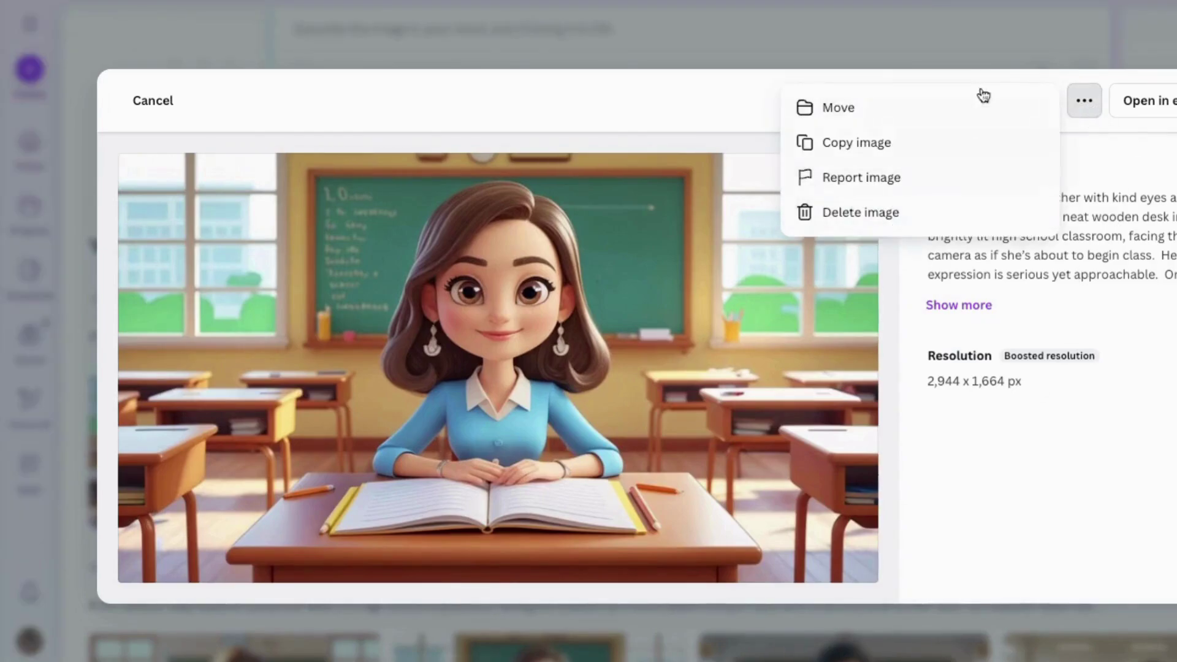
click(1111, 76)
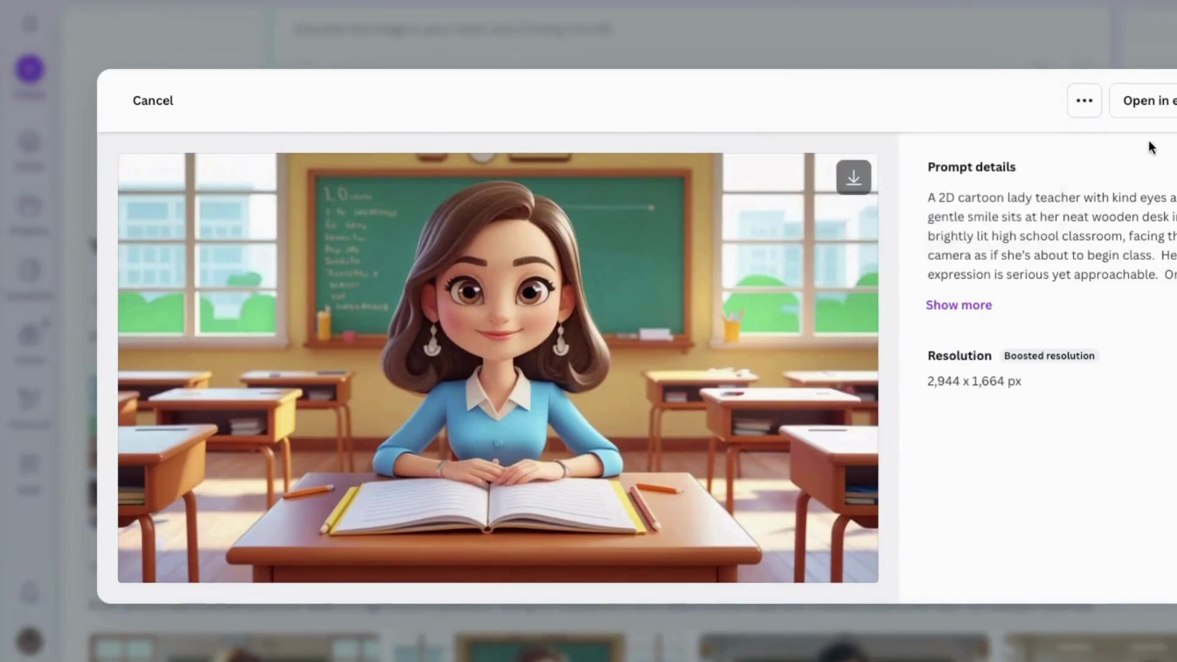
click(1151, 103)
click(853, 179)
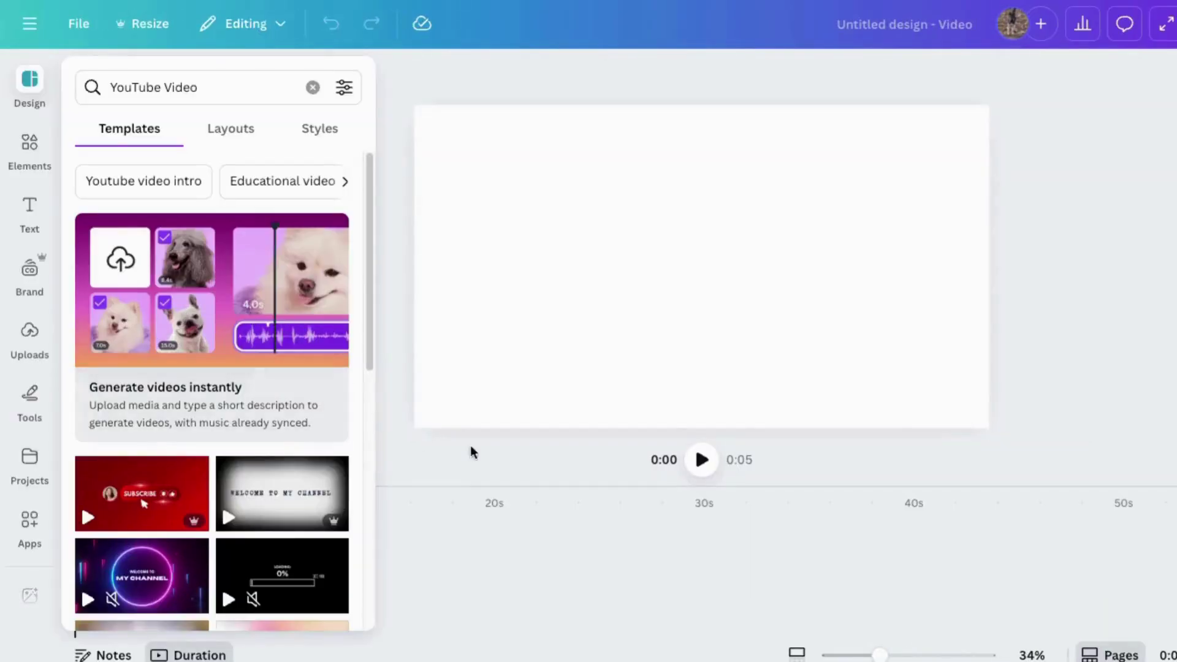
Paste the classroom teacher image onto the blank video page and stretch it to fill the page.
click(518, 361)
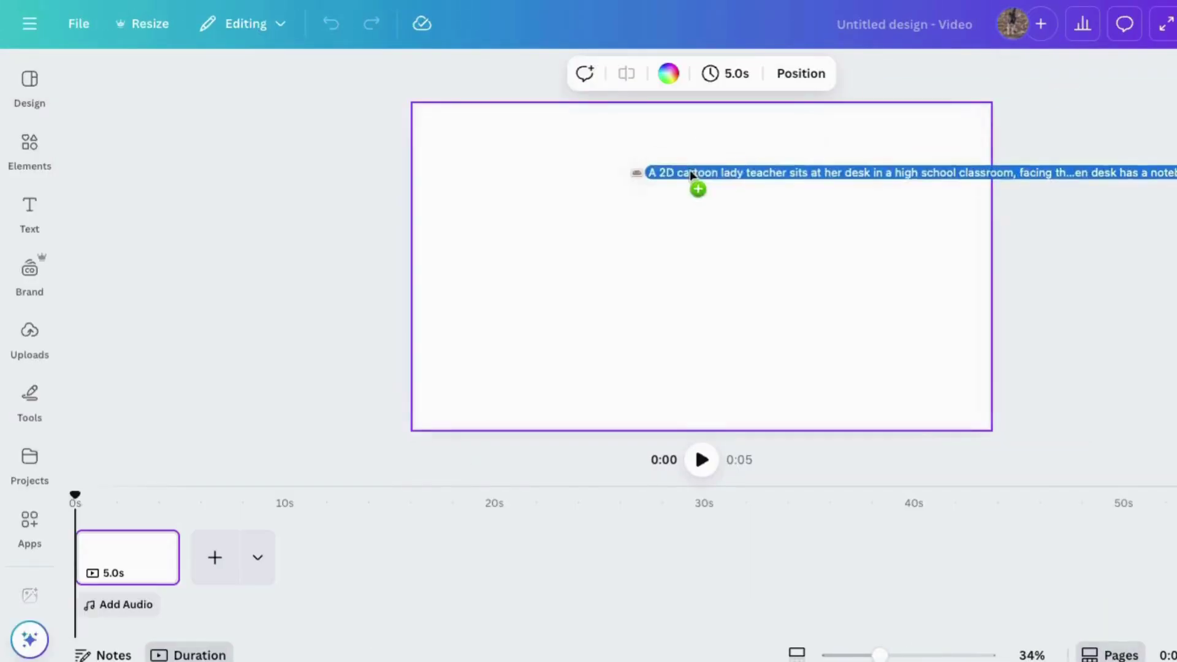
key(ctrl+v)
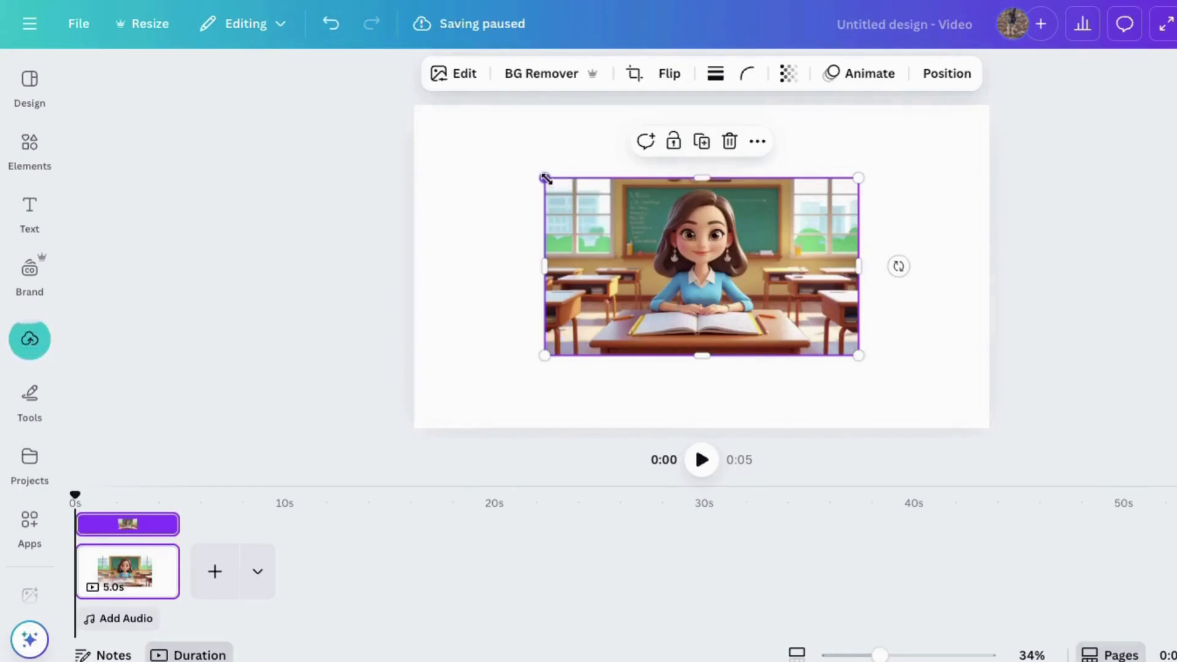
drag(545, 178, 416, 105)
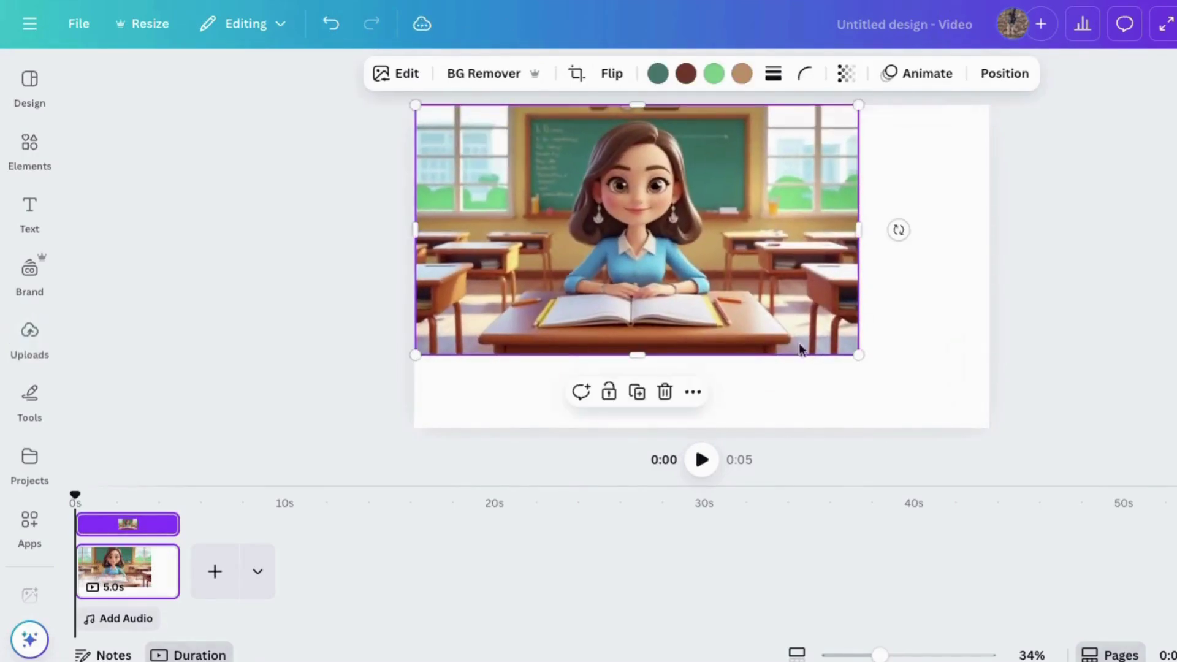
drag(857, 353, 975, 457)
Search the Canva Apps library for 'D-ID'.
click(1051, 404)
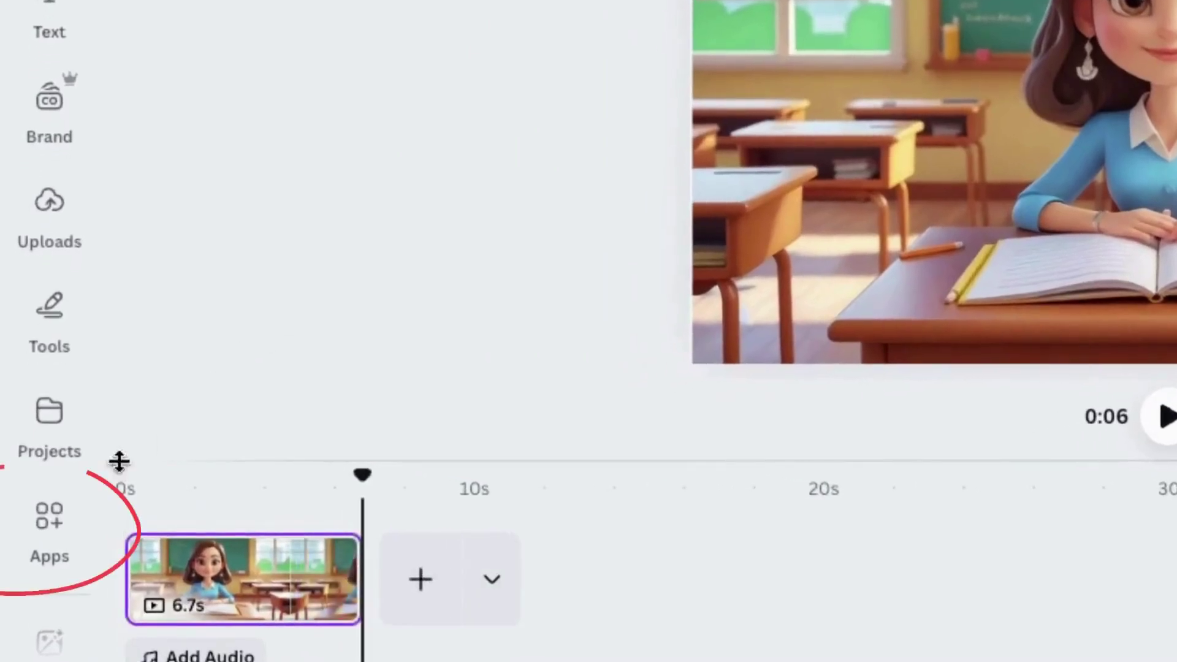
click(34, 525)
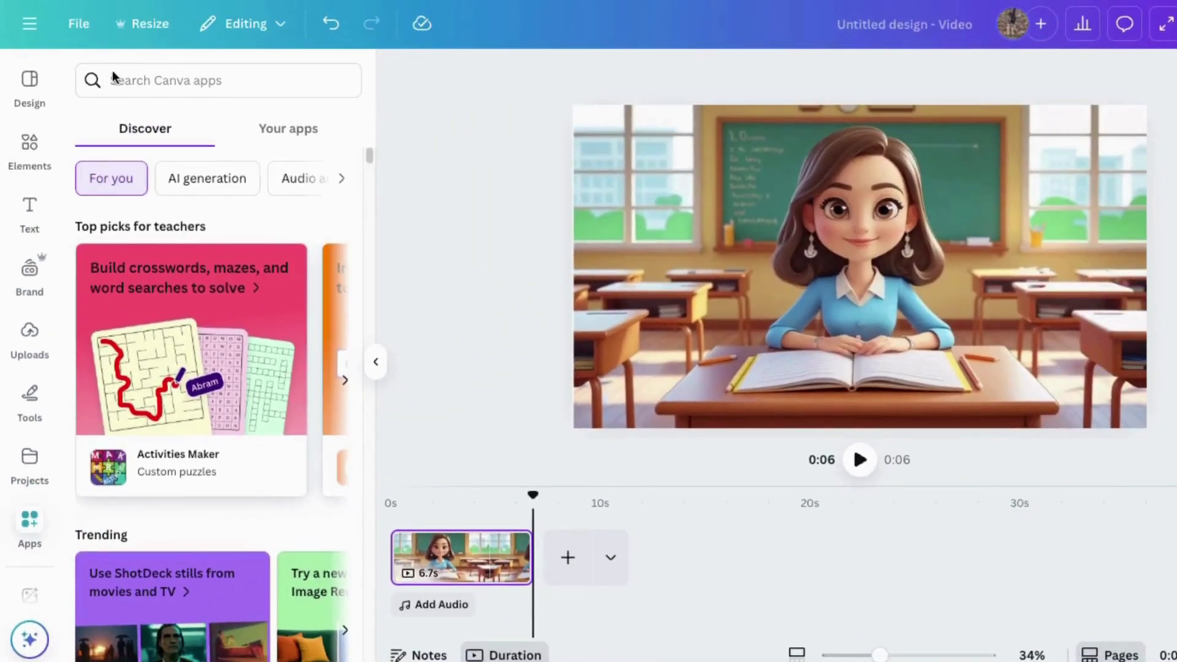
click(114, 78)
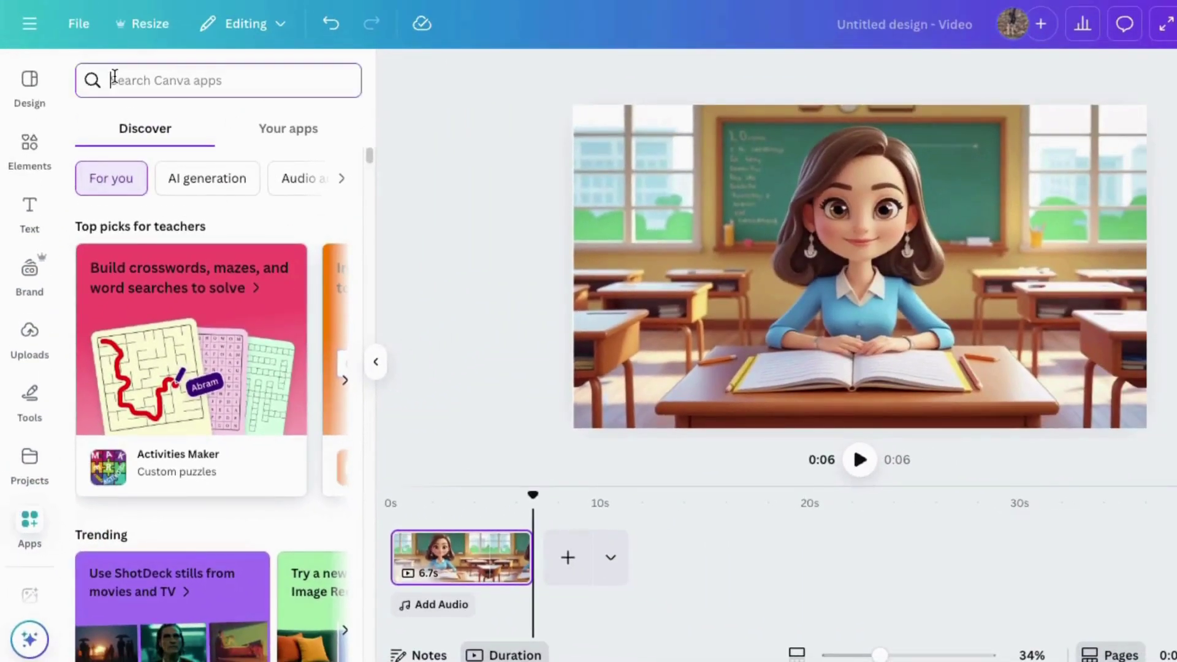
text(D-)
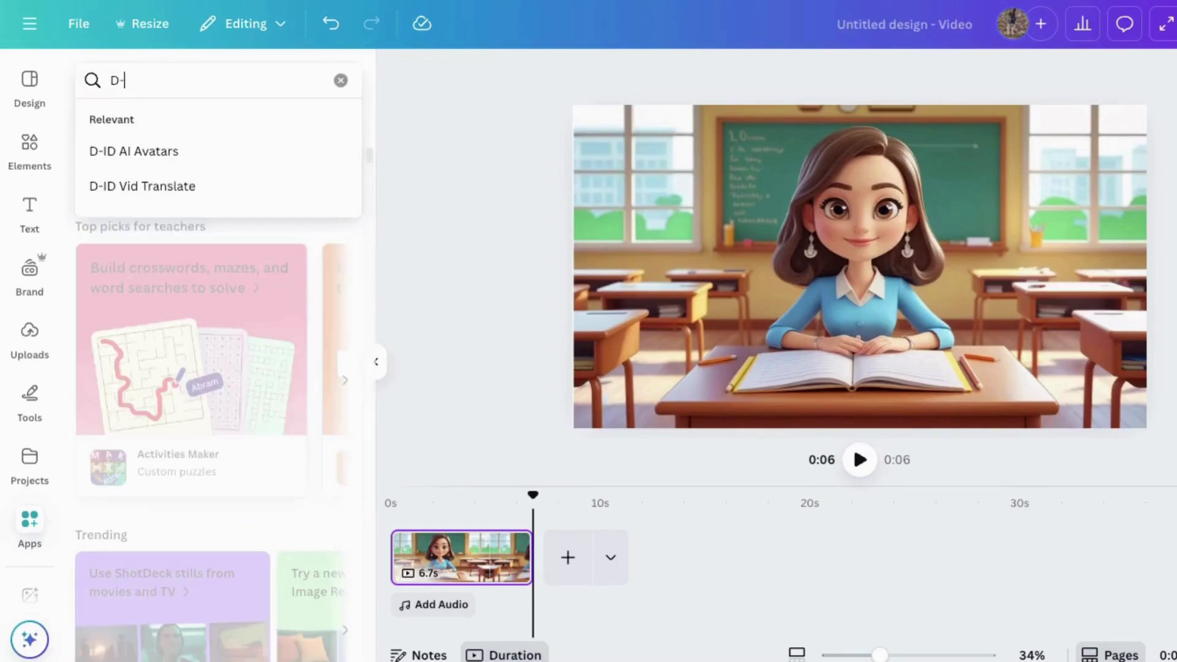
text(ID)
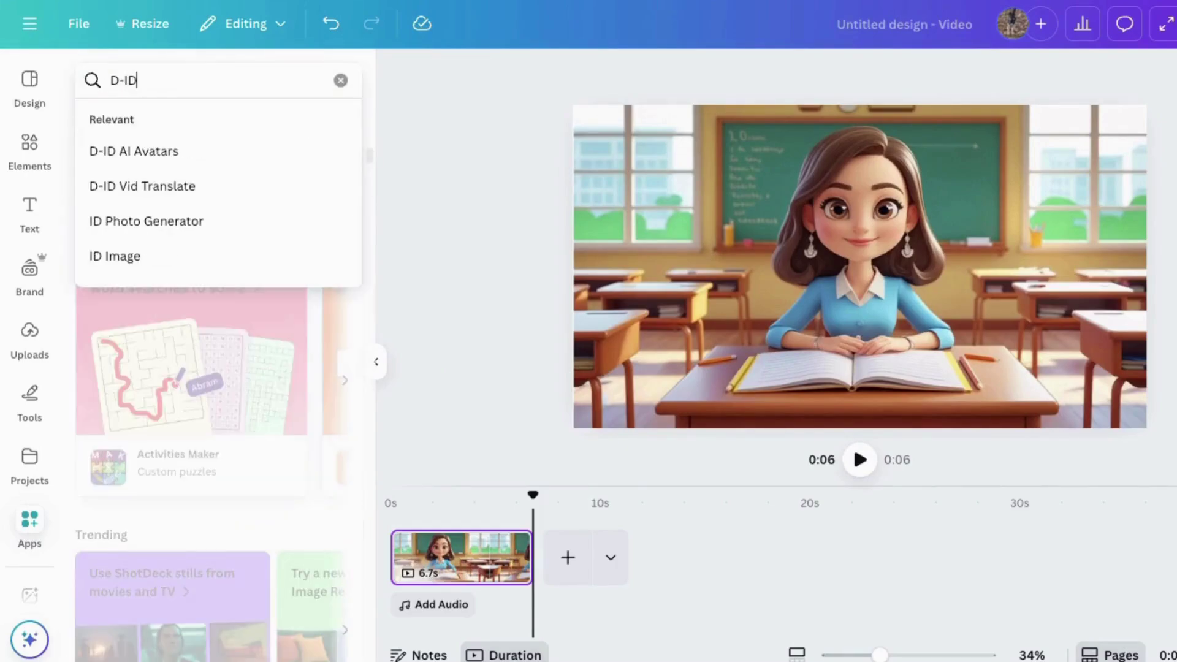
key(Return)
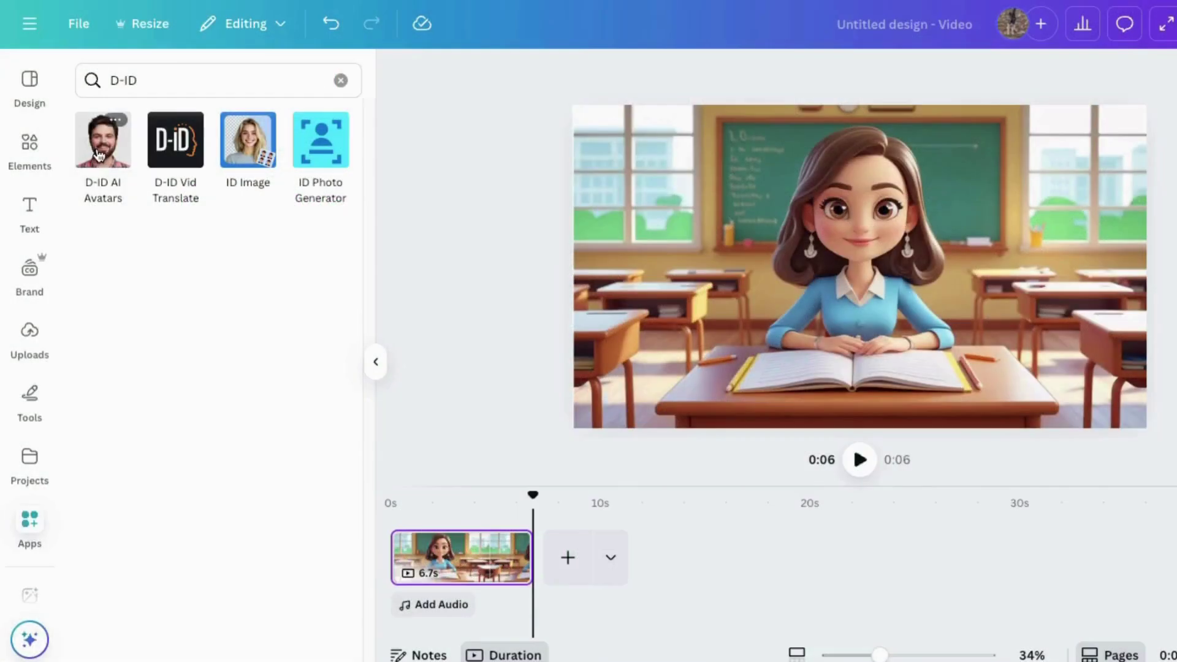
Open D-ID AI Avatars, accept its updated permissions, and review its avatar, script and voice options.
click(106, 140)
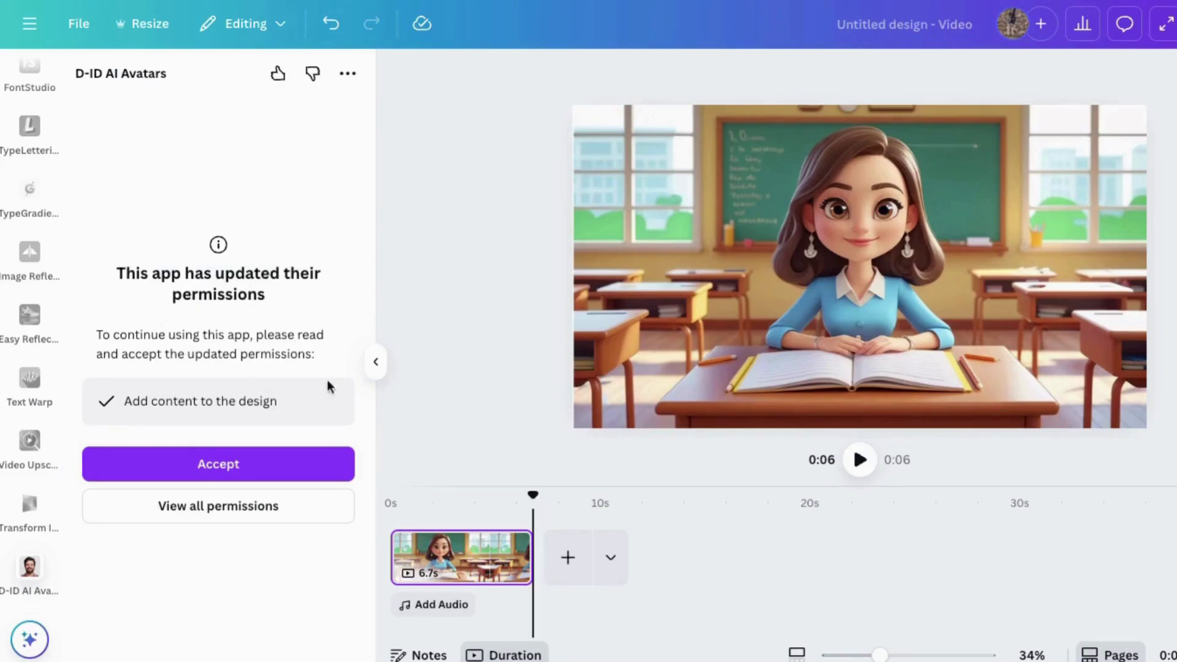
click(225, 466)
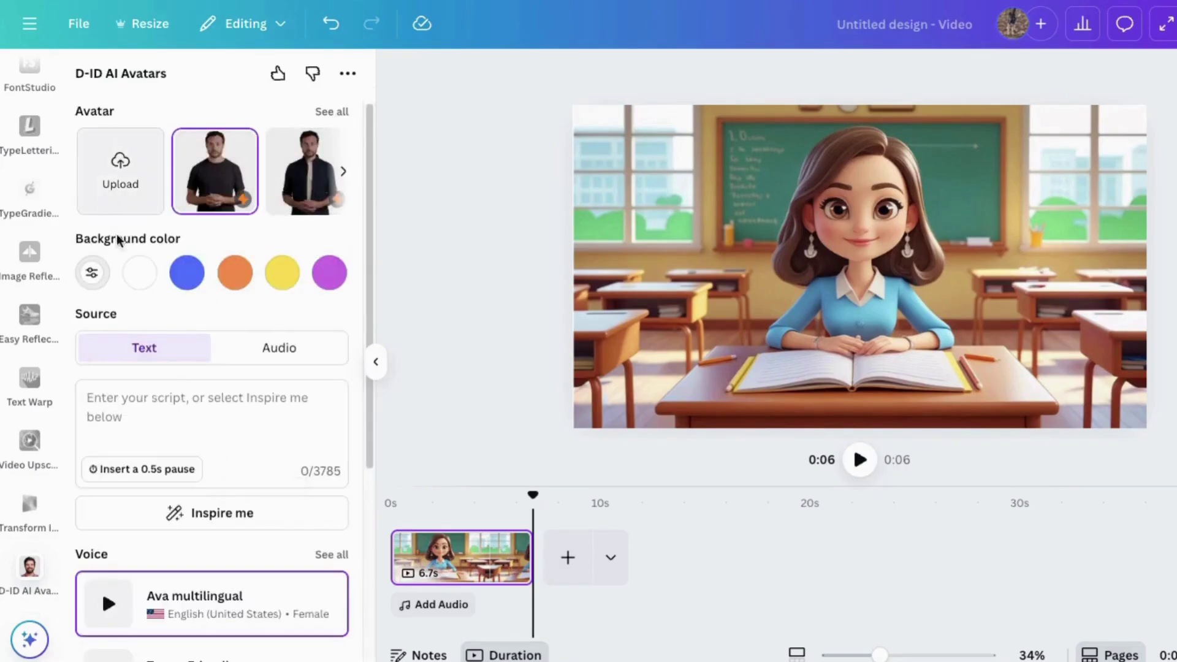
scroll(311, 368, down, 3)
scroll(309, 368, down, 2)
scroll(310, 375, up, 5)
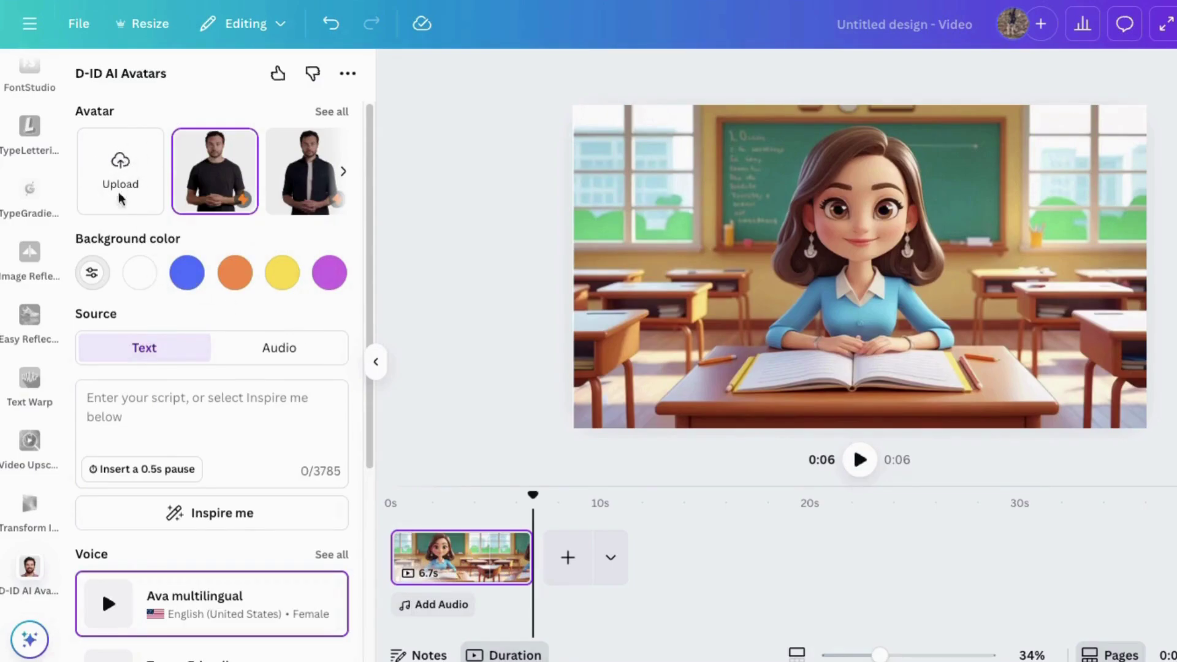
Browse the full D-ID avatar gallery, then return to the main avatar view.
click(332, 114)
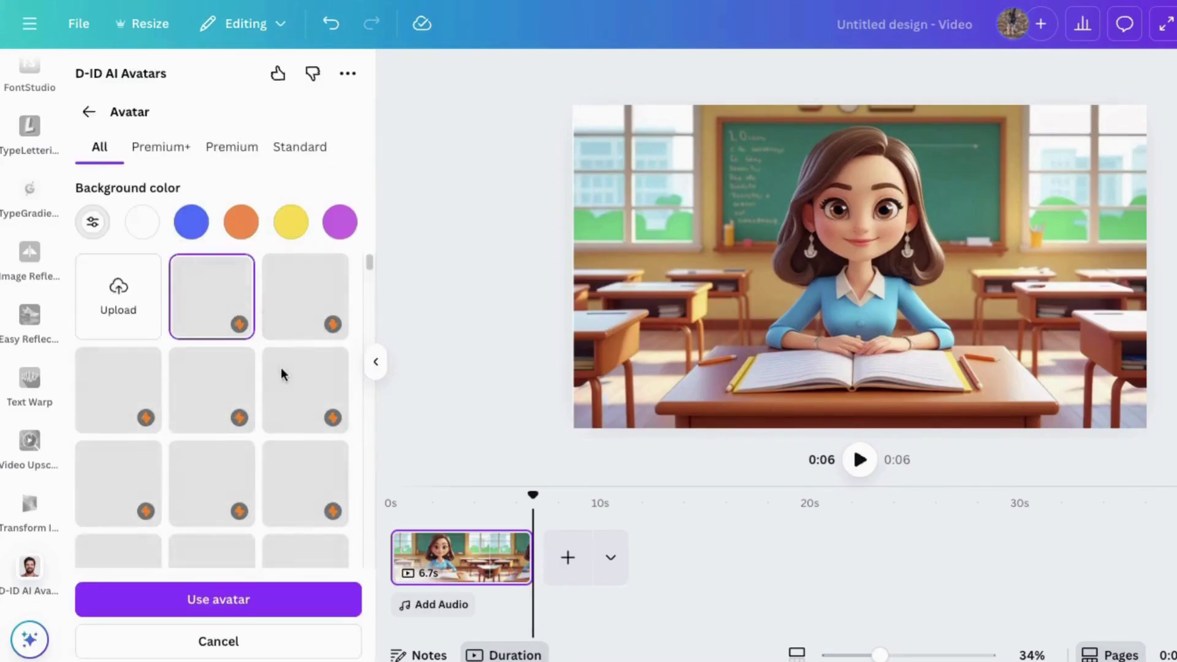
scroll(281, 388, down, 3)
scroll(282, 380, up, 4)
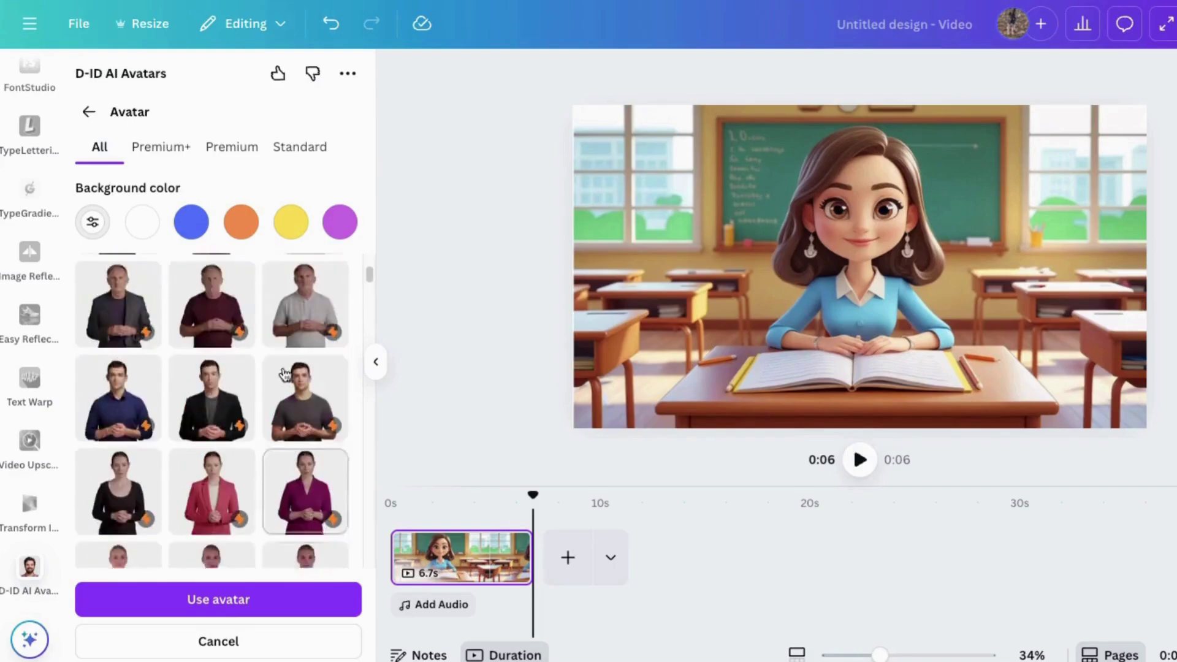
click(89, 113)
Connect a D-ID account to the app by logging in with Google.
click(121, 177)
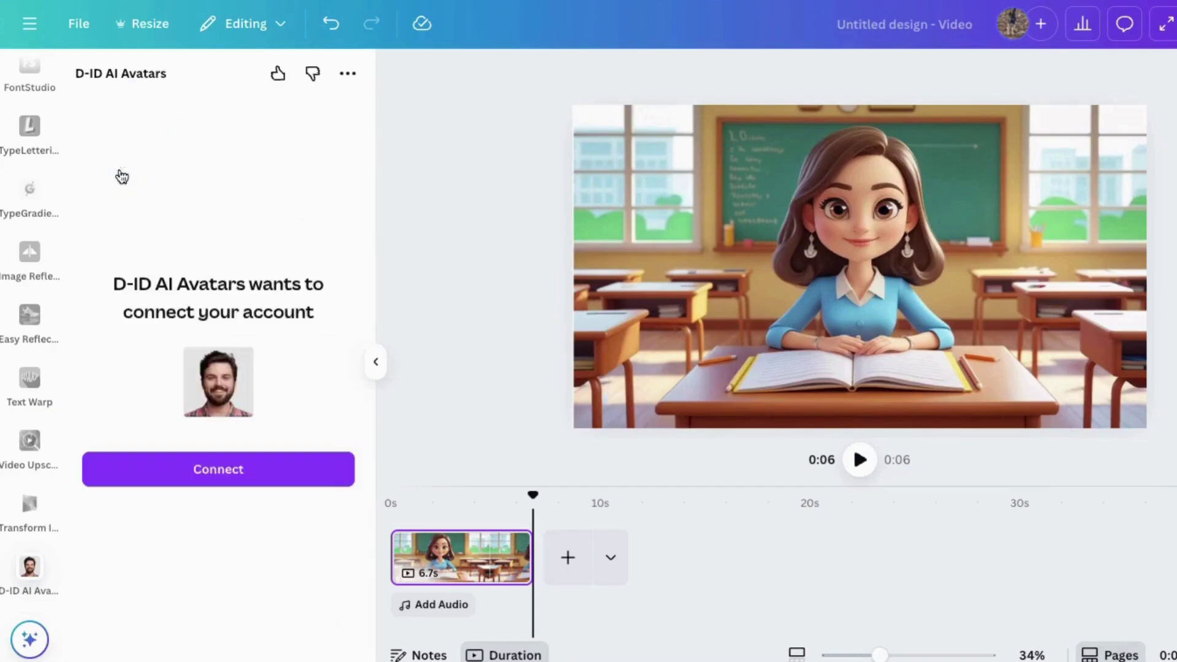
click(205, 473)
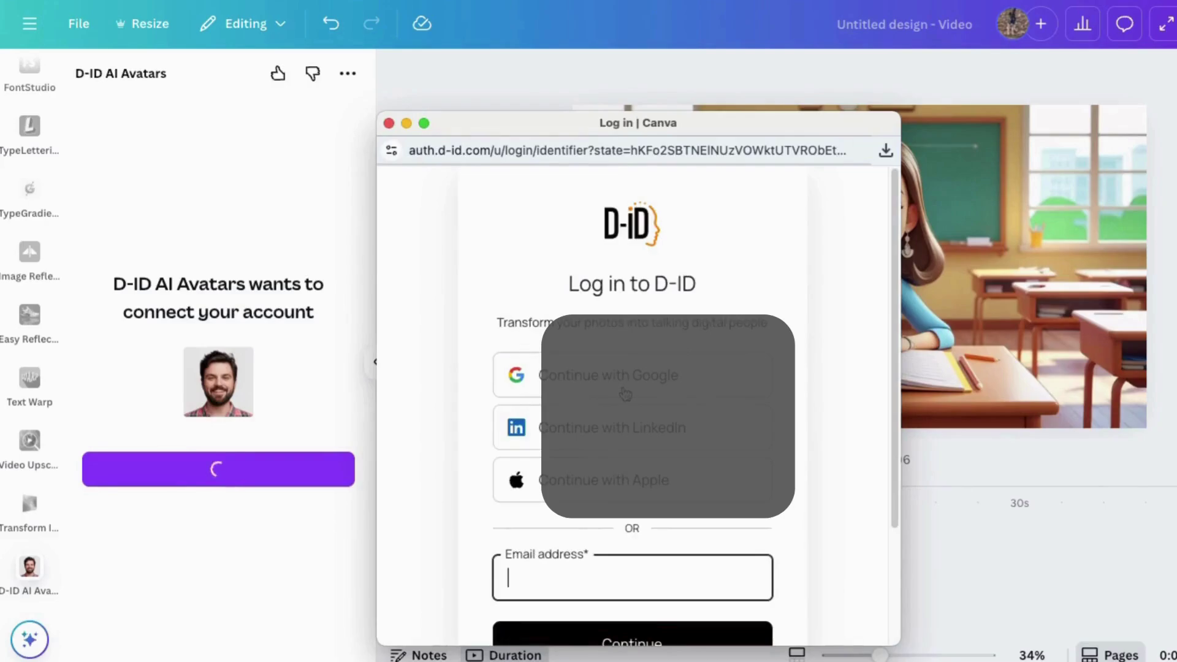
click(625, 393)
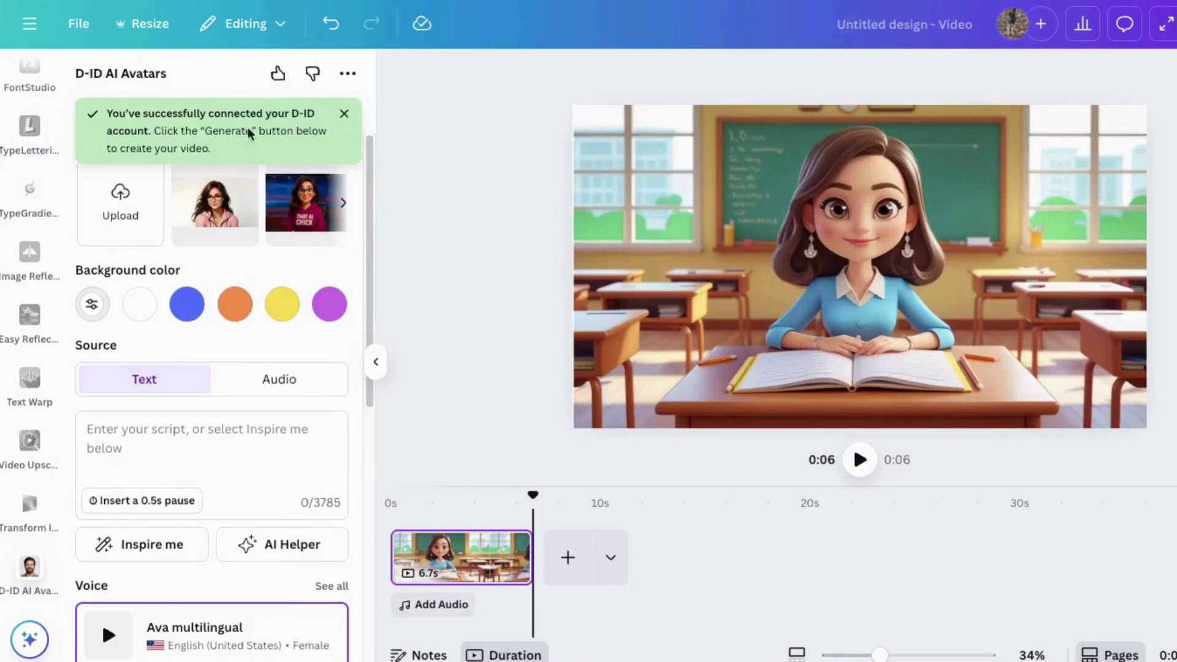
Upload the classroom teacher image from Downloads as a custom D-ID avatar.
click(344, 116)
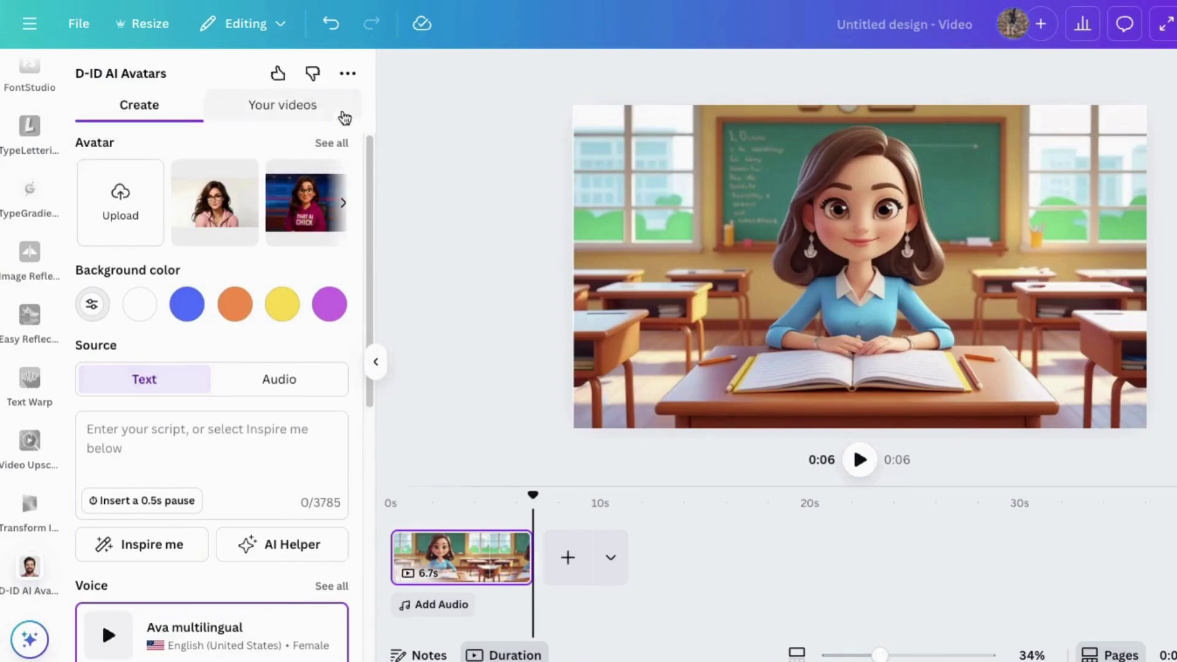
click(140, 196)
click(343, 197)
click(1138, 458)
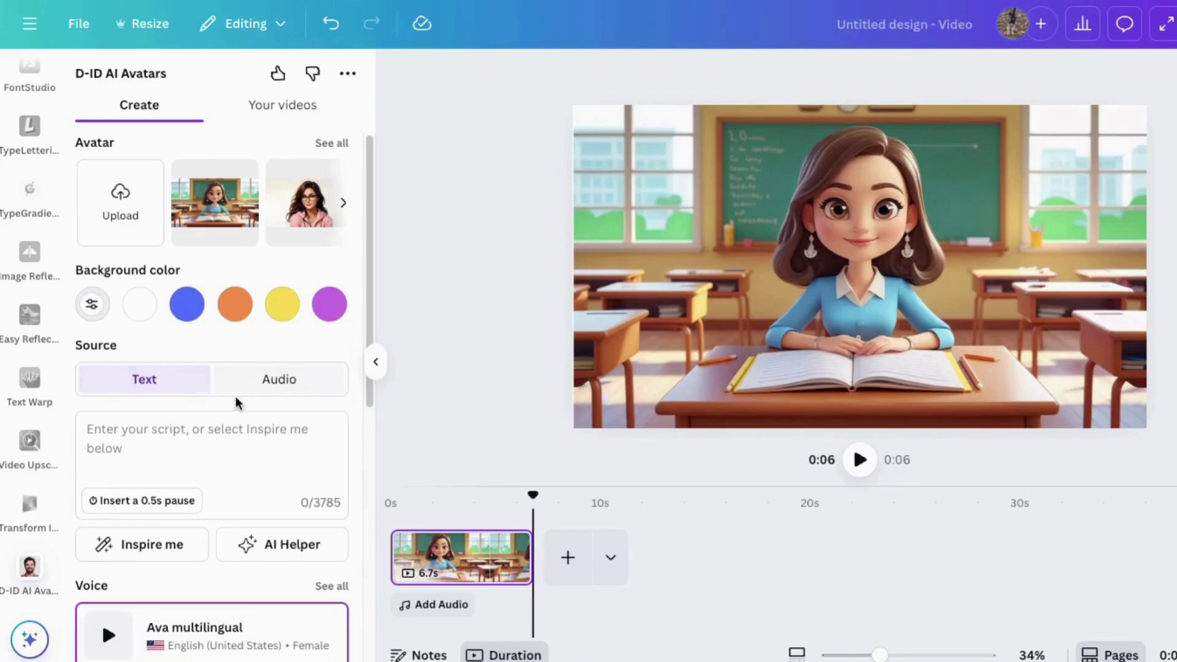
Paste the 213-character script beginning 'Surprise!' into the script box.
scroll(235, 399, down, 1)
click(210, 394)
text(Surprise! I’m not just a picture anymore—I can actually talk! Don’t worry—I won’t give you any homework… but I will teach you how I went from a still image to a talking character with Canva and AI. Keep watching!)
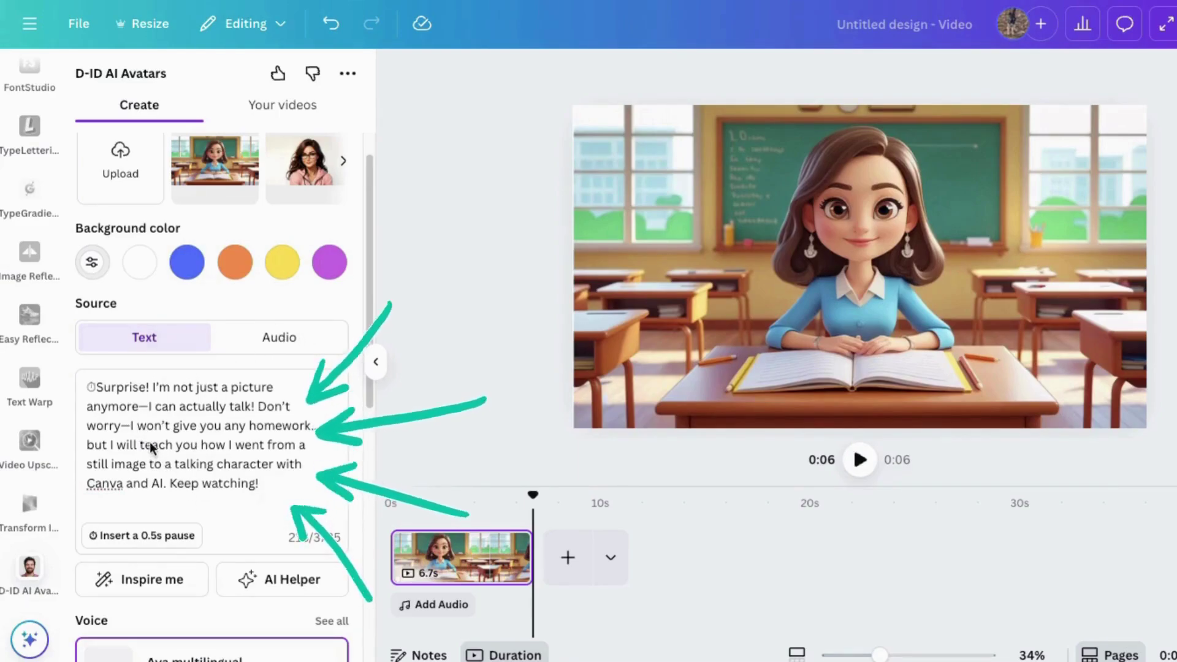
Open the full D-ID voice list and keep the voice region set to US.
scroll(185, 479, down, 1)
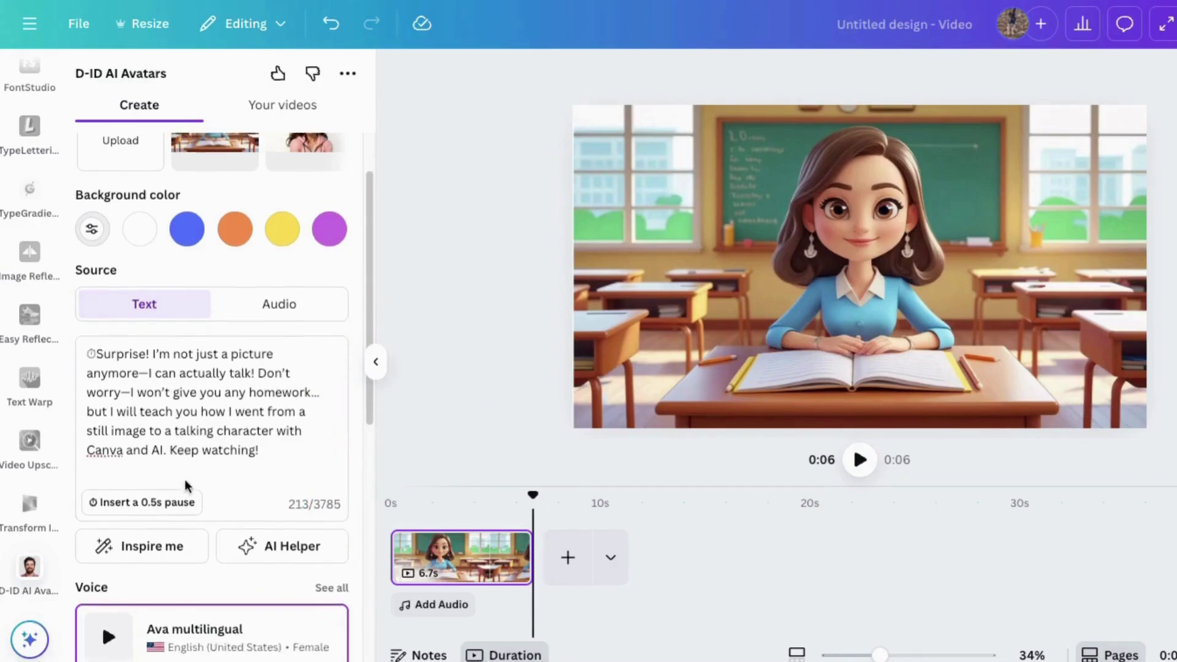
scroll(185, 480, down, 1)
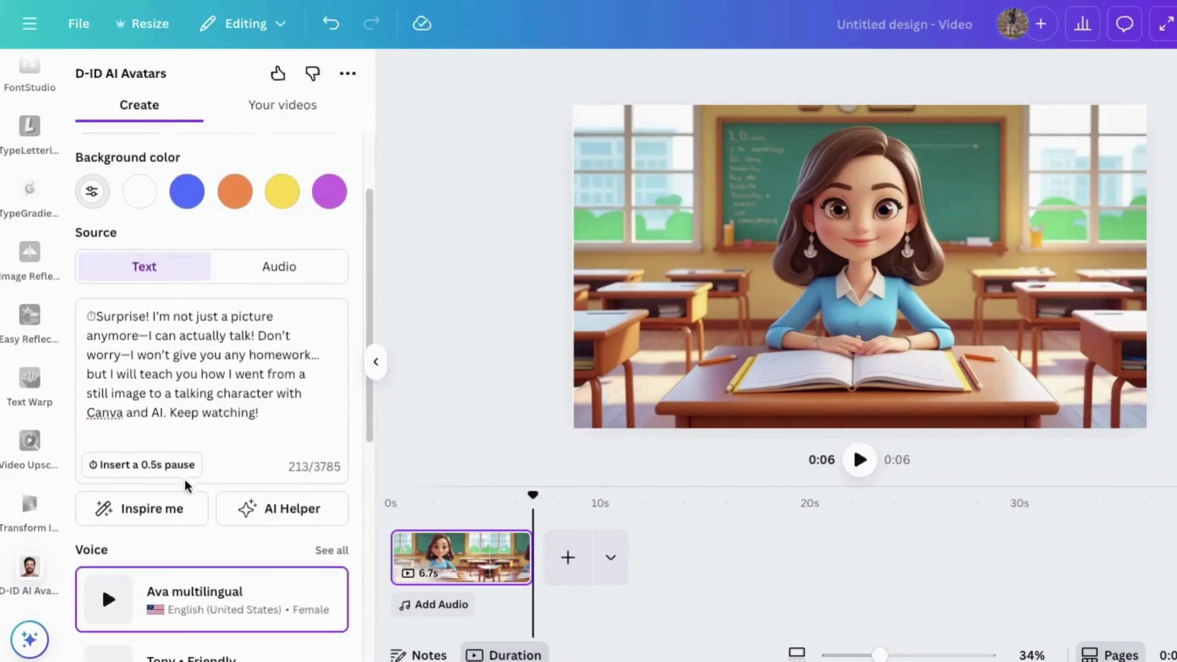
scroll(204, 477, down, 6)
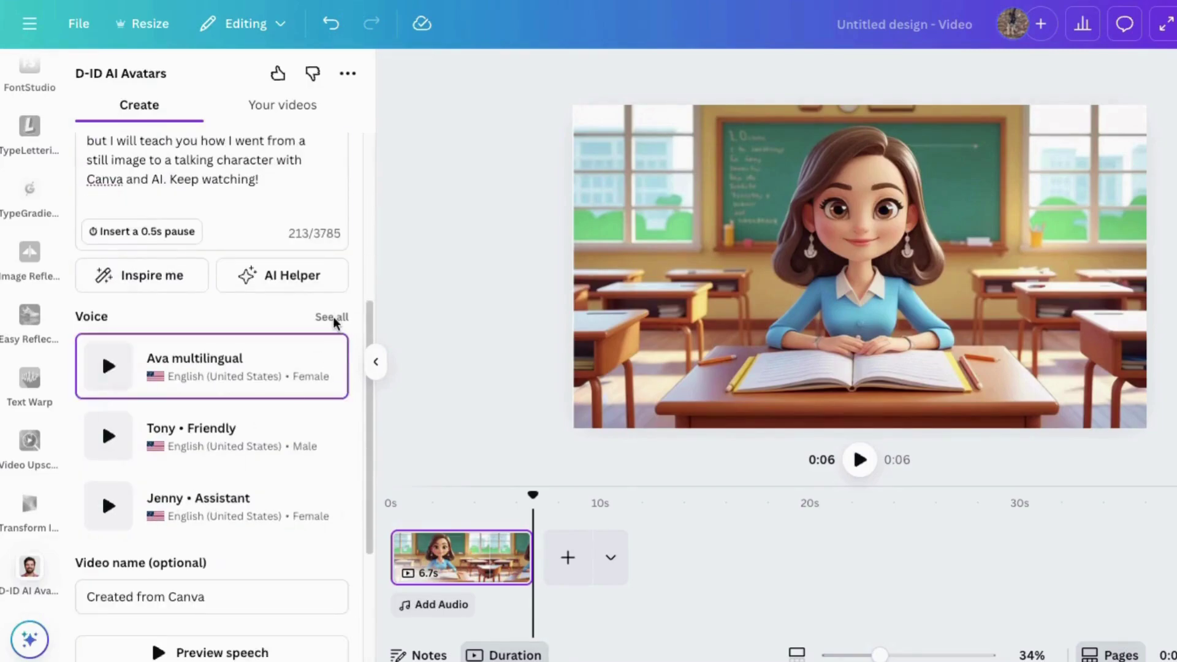
click(336, 318)
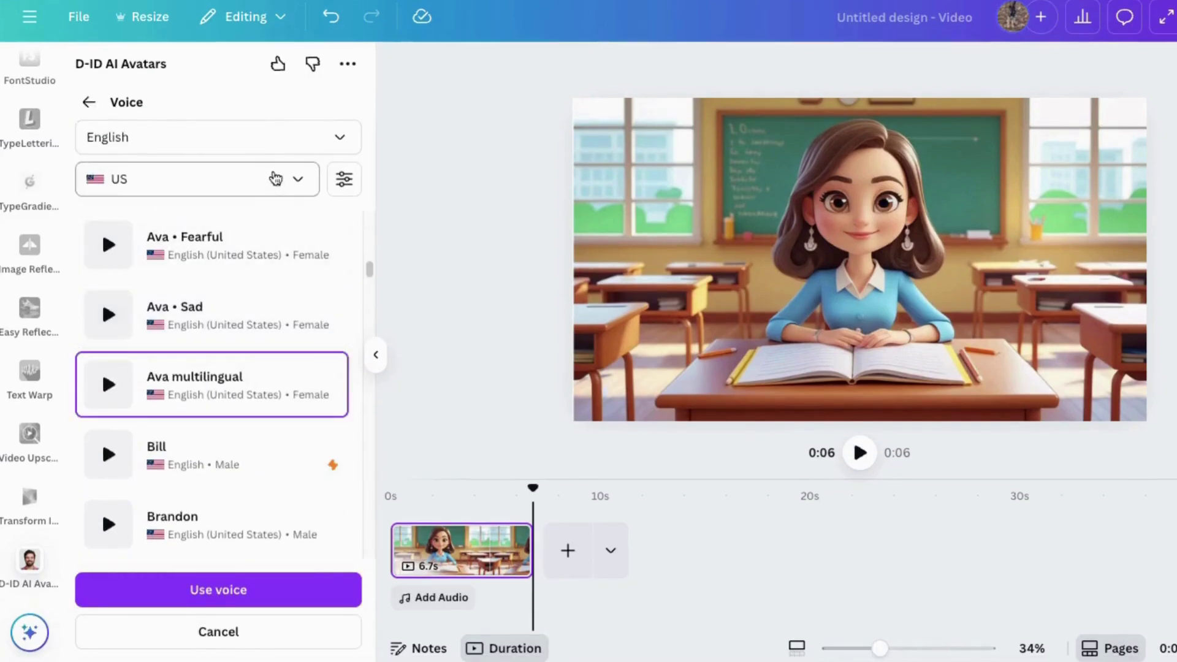
click(297, 179)
scroll(150, 379, up, 3)
scroll(150, 387, up, 3)
scroll(150, 387, down, 6)
click(123, 384)
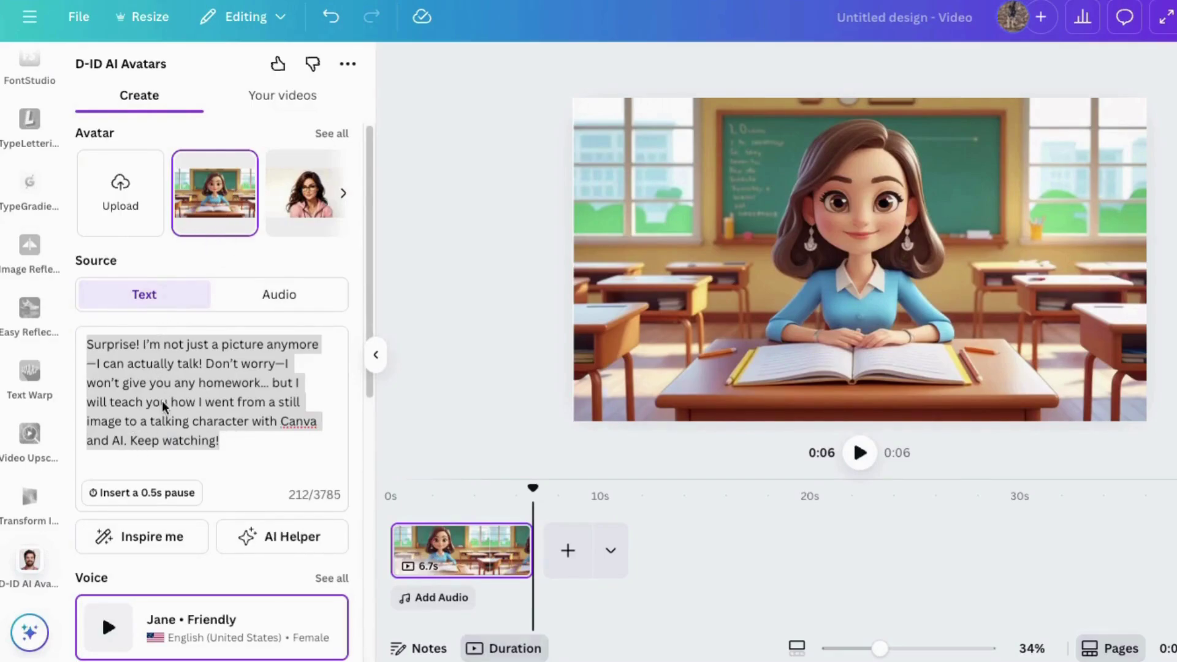
Clear the script and generate the D-ID talking presenter from the download (6).wav audio.
key(BackSpace)
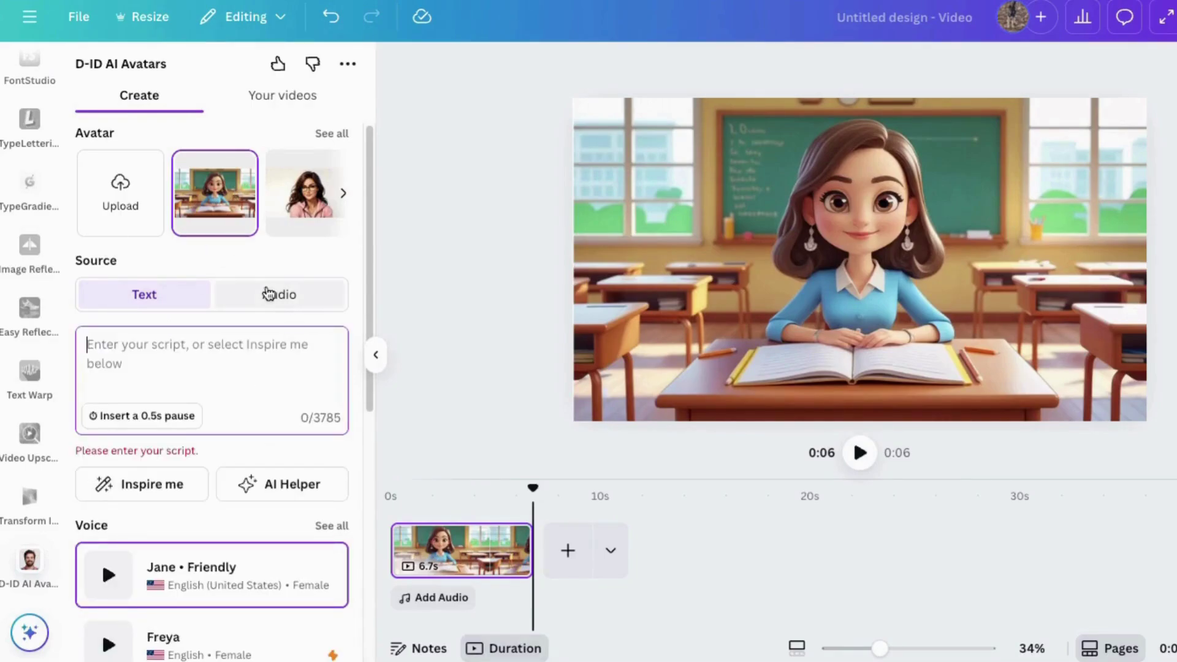
click(268, 299)
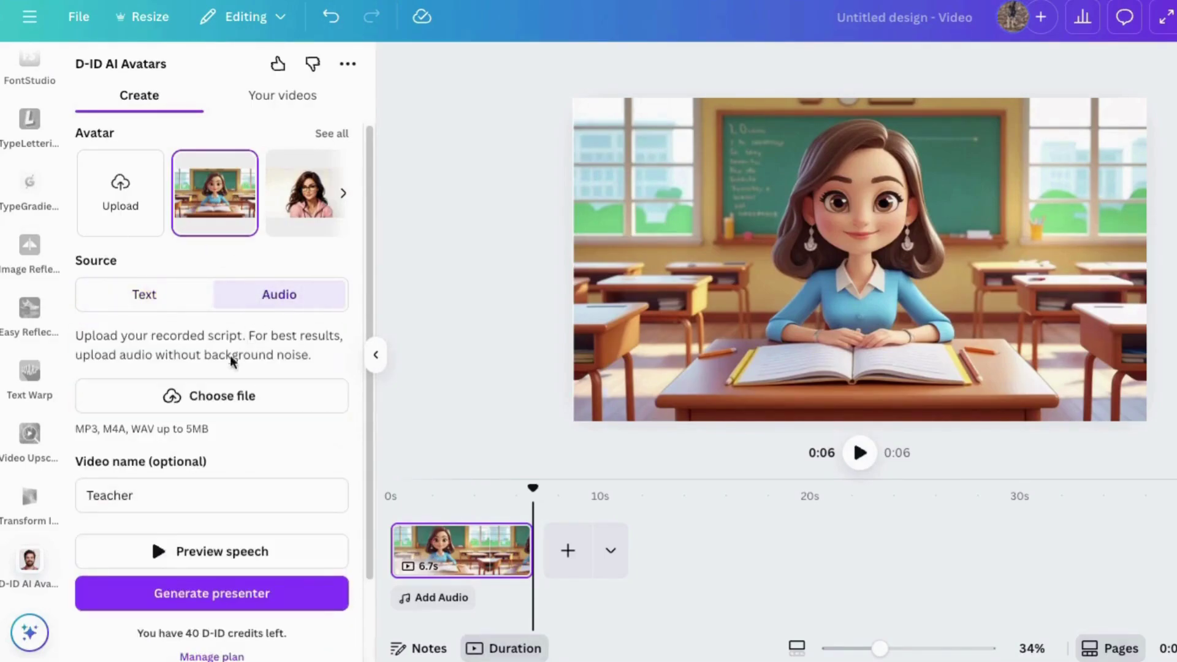
click(205, 397)
click(368, 209)
click(1125, 459)
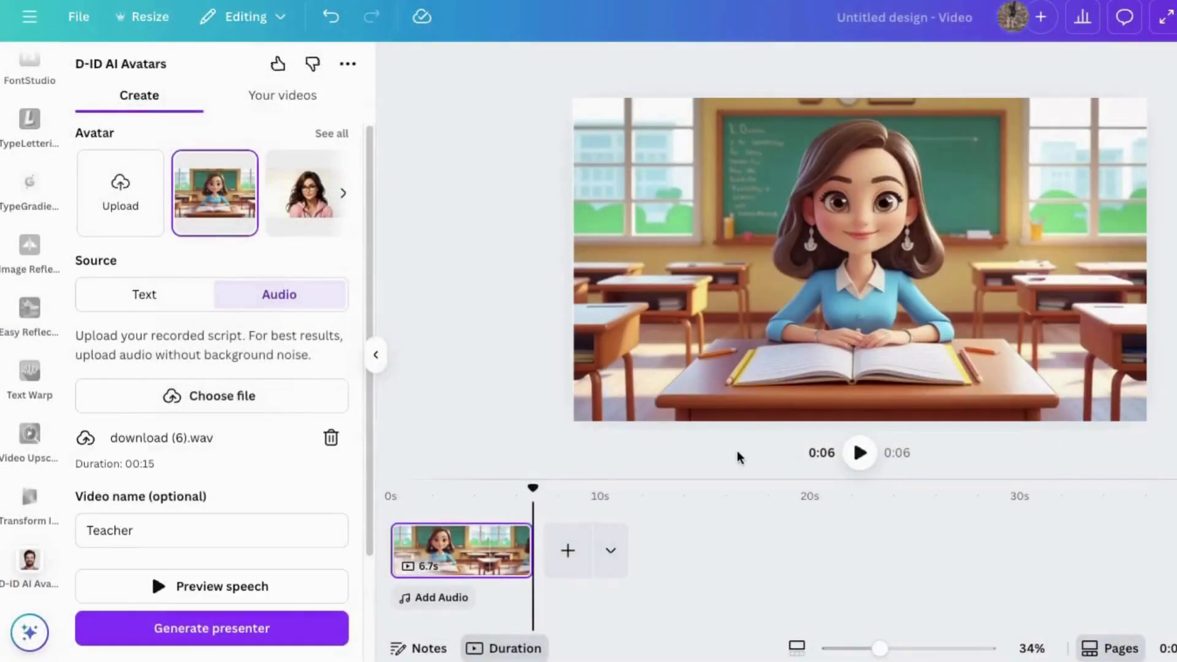
scroll(221, 480, down, 3)
click(222, 502)
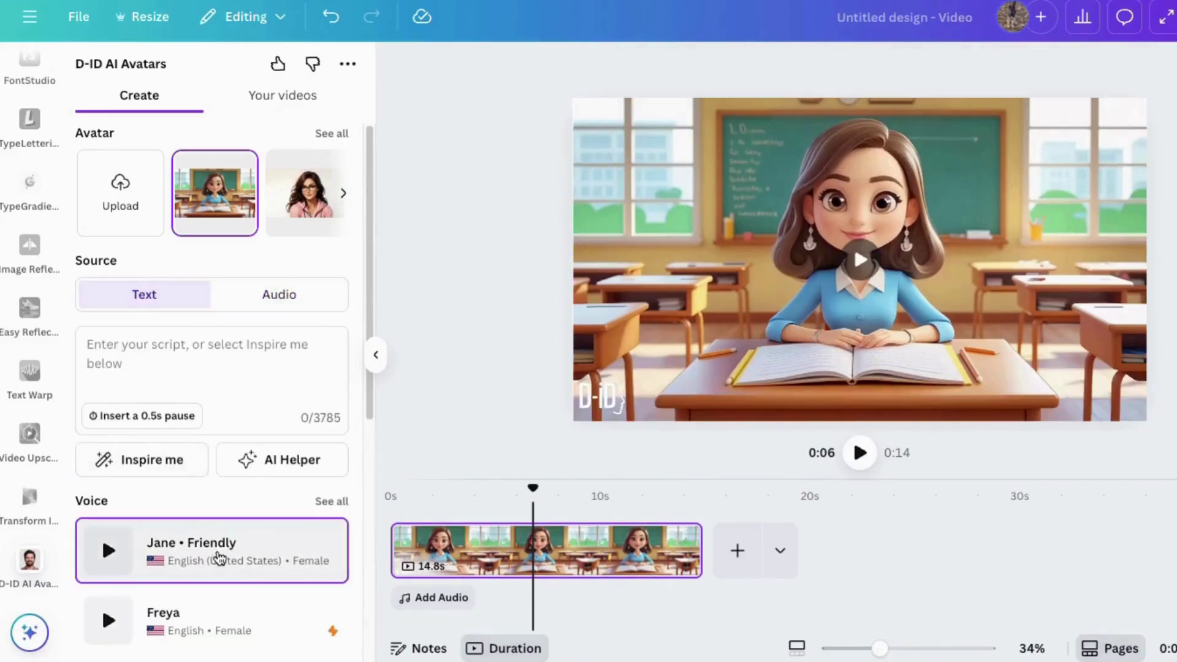
Pick Jenny • Excited from the full D-ID voice list and apply it.
scroll(219, 557, down, 4)
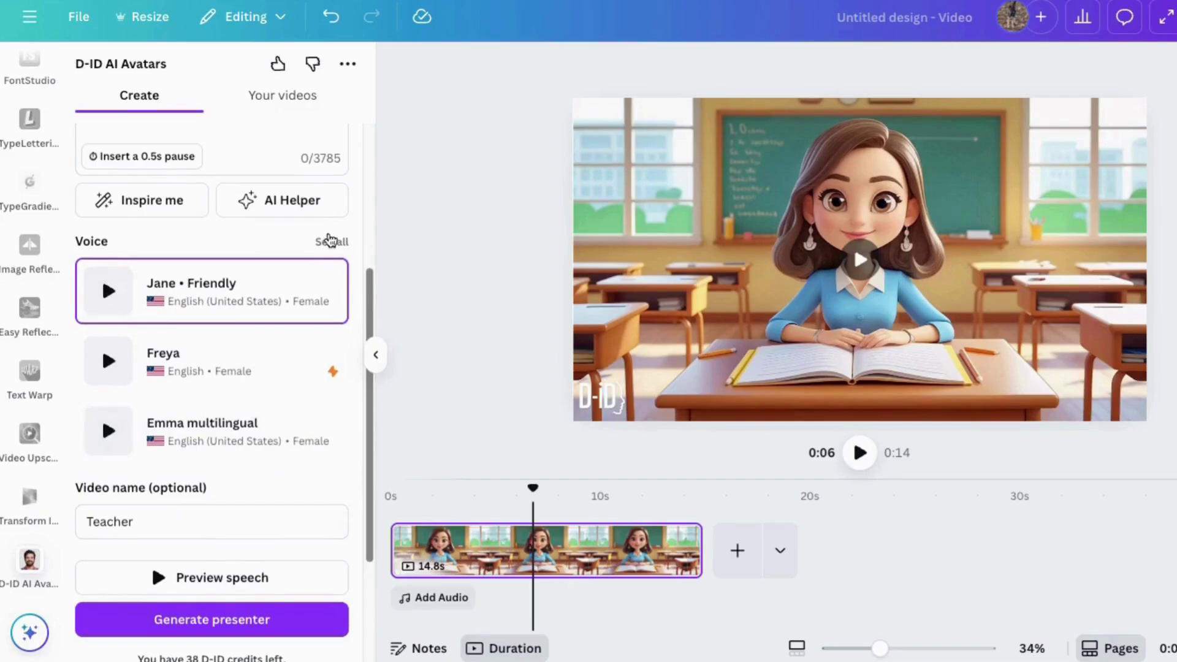
click(331, 241)
scroll(227, 444, down, 7)
scroll(231, 450, down, 12)
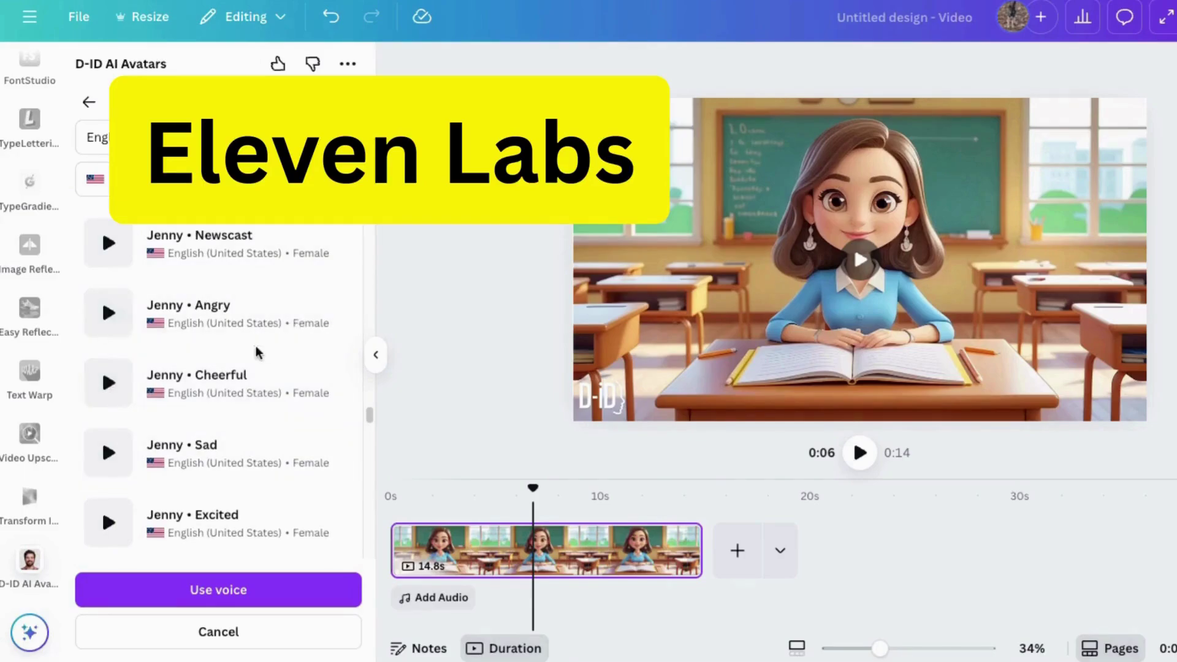
click(202, 524)
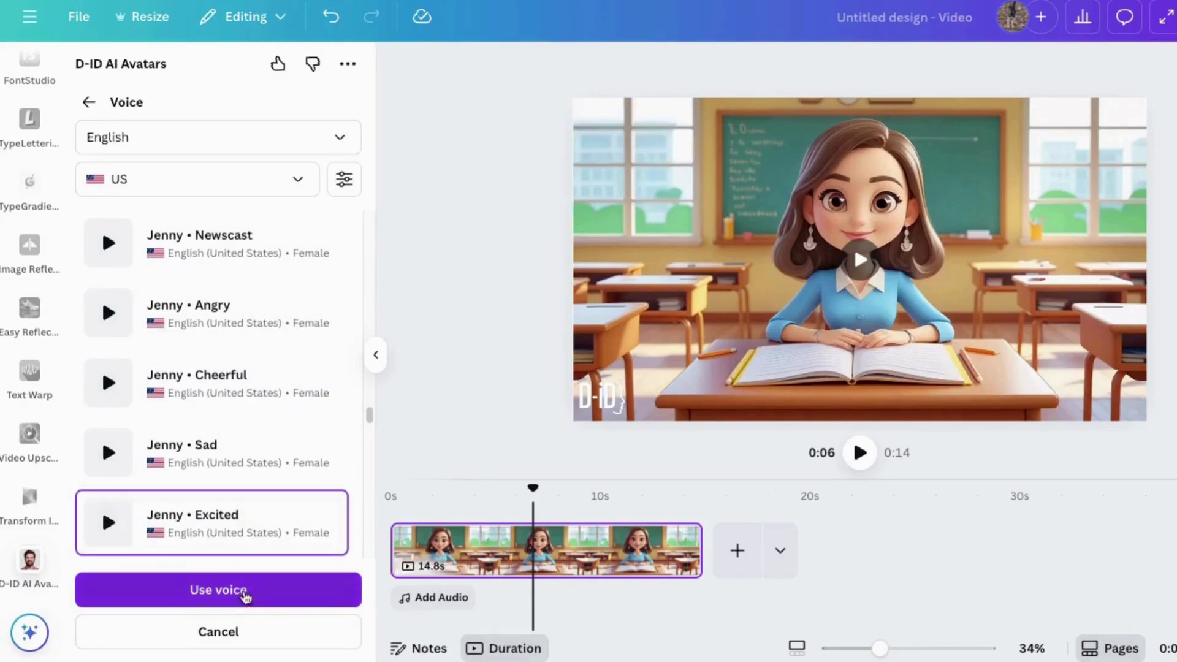
click(252, 587)
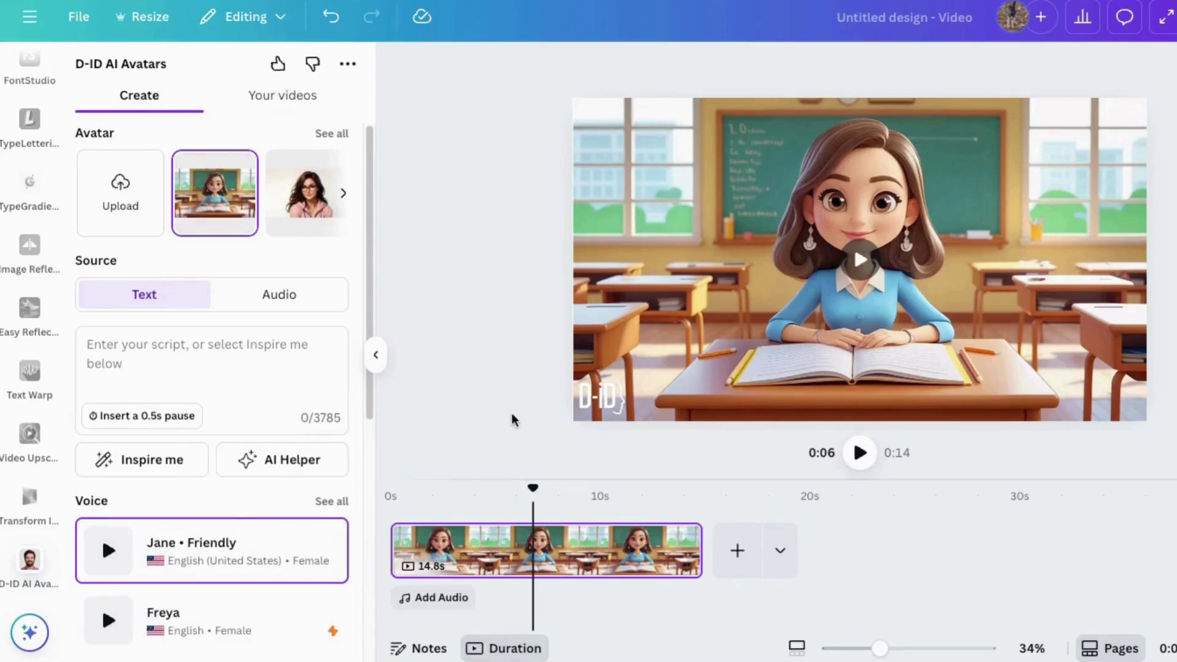
Open and close the D-ID app's extra options menu.
mouse_move(596, 412)
click(347, 64)
click(348, 64)
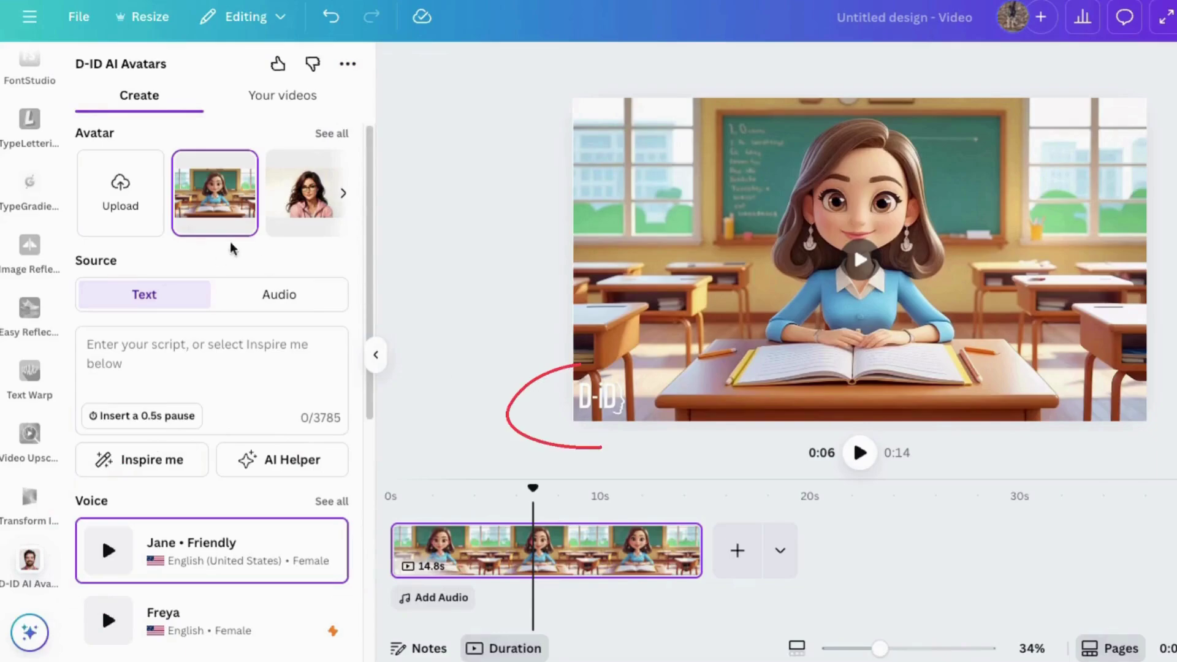
Search elements for 'table' and place the wooden table graphic at the page's lower-left edge.
scroll(22, 257, up, 5)
click(29, 135)
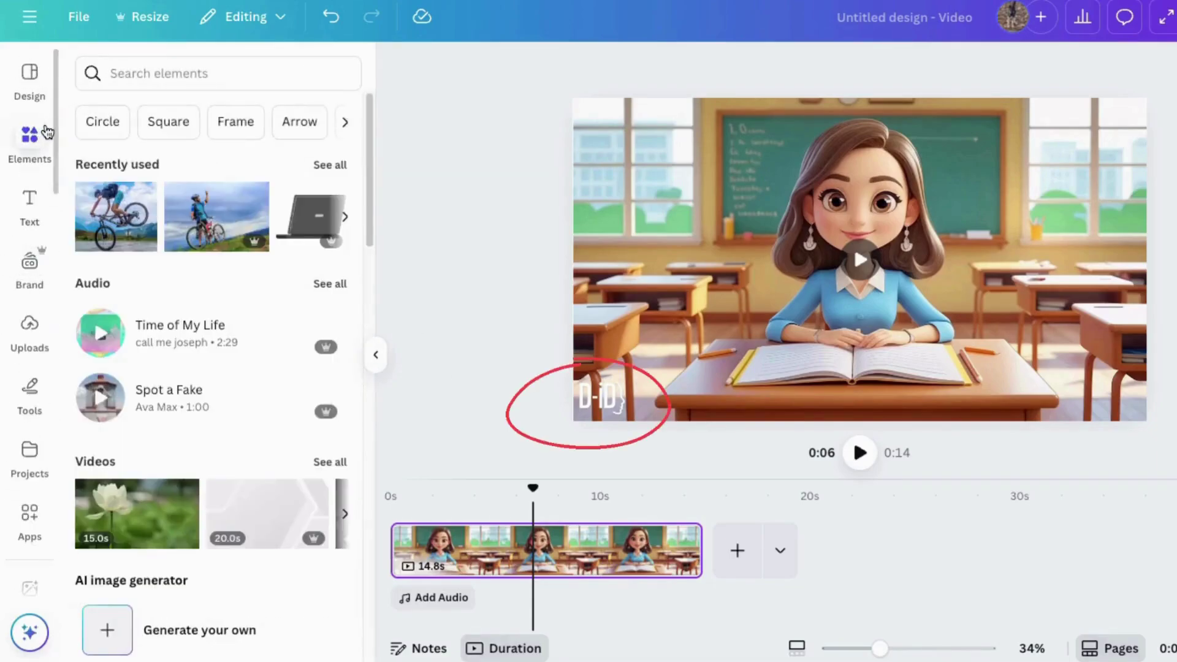
click(176, 69)
text(table)
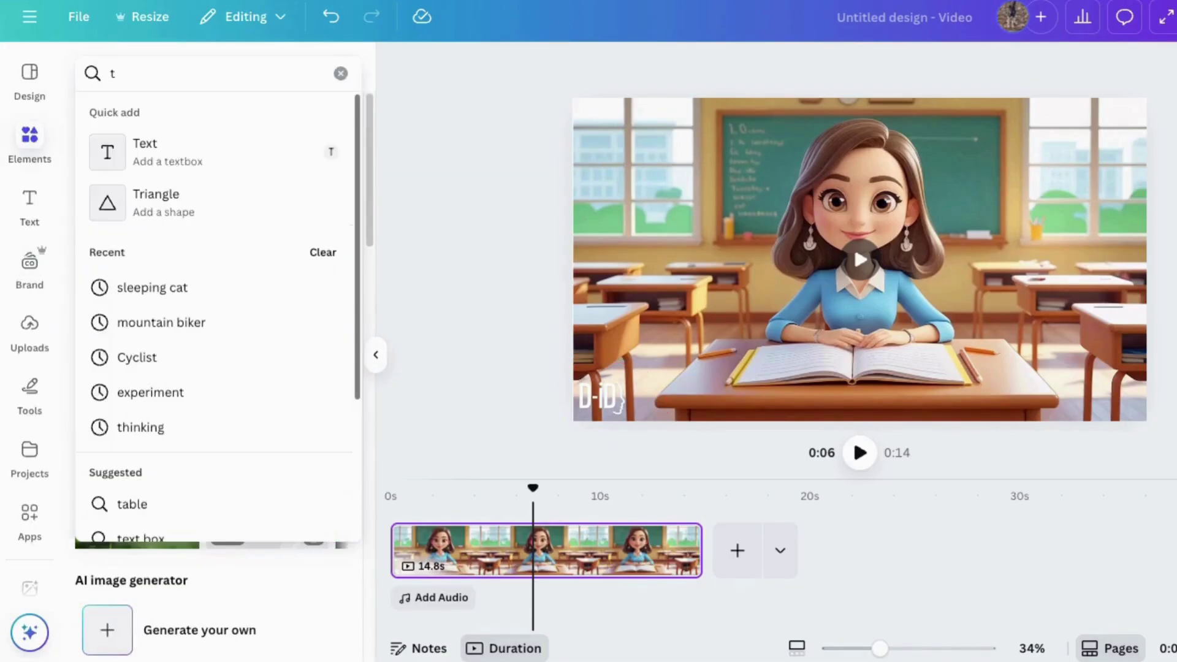
key(Return)
click(138, 114)
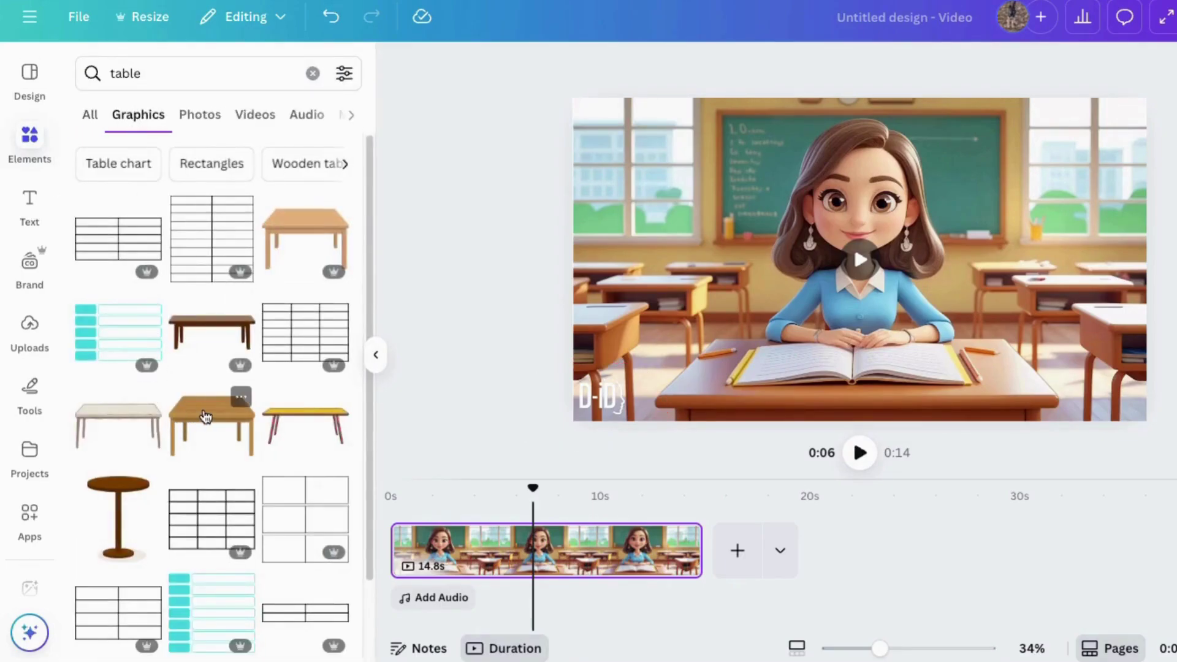
scroll(205, 417, down, 5)
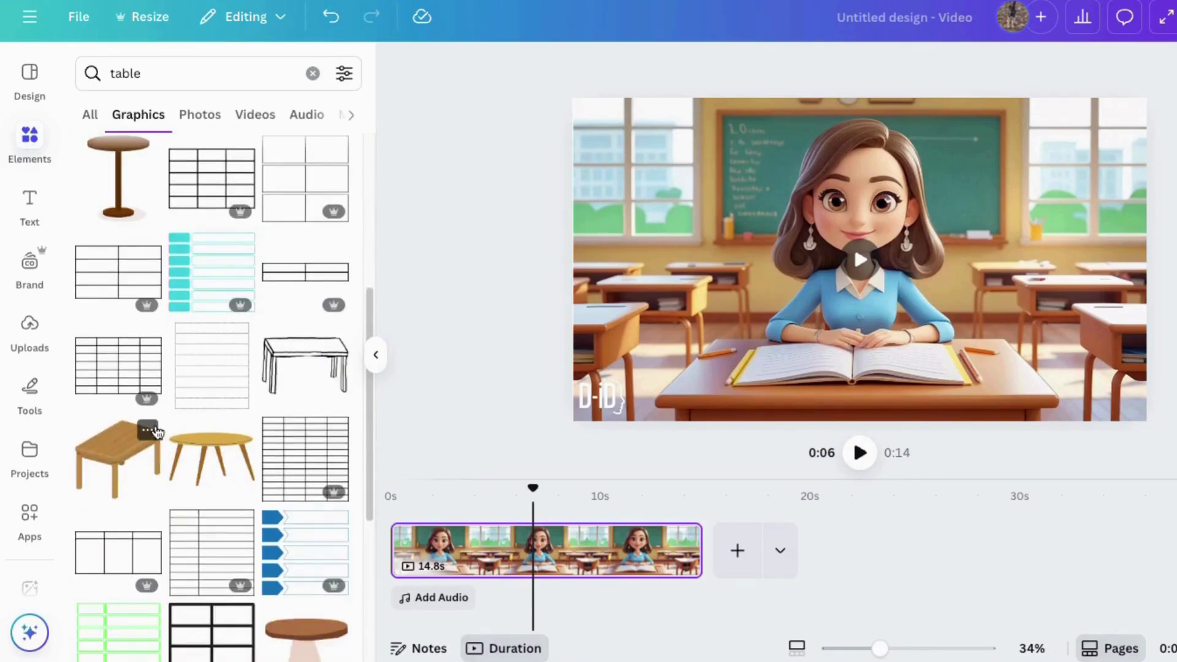
scroll(157, 432, down, 3)
click(148, 243)
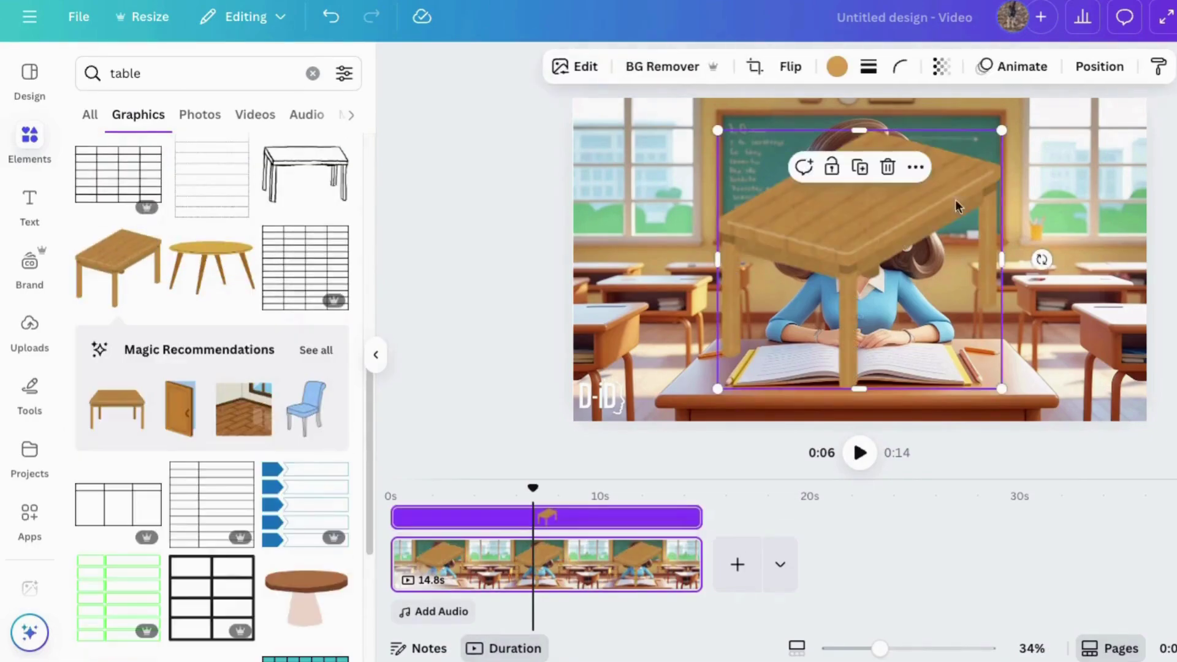
drag(929, 246, 594, 413)
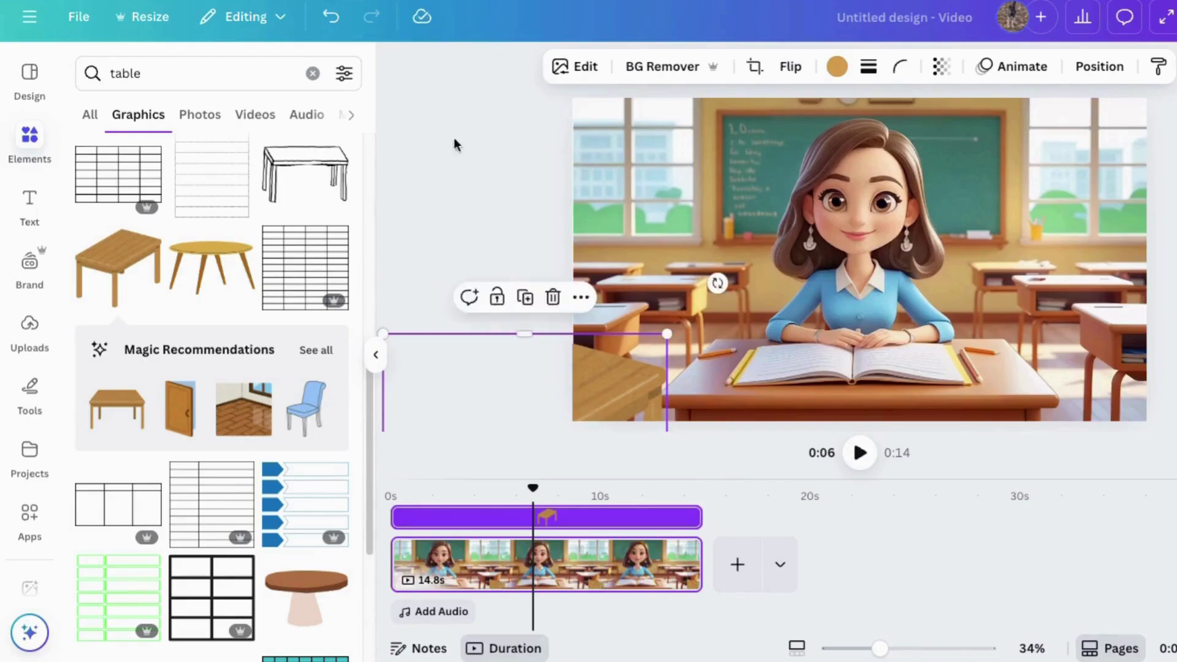
Search elements for 'plant' and add the potted pothos plant graphic.
click(141, 73)
text(plant)
key(Return)
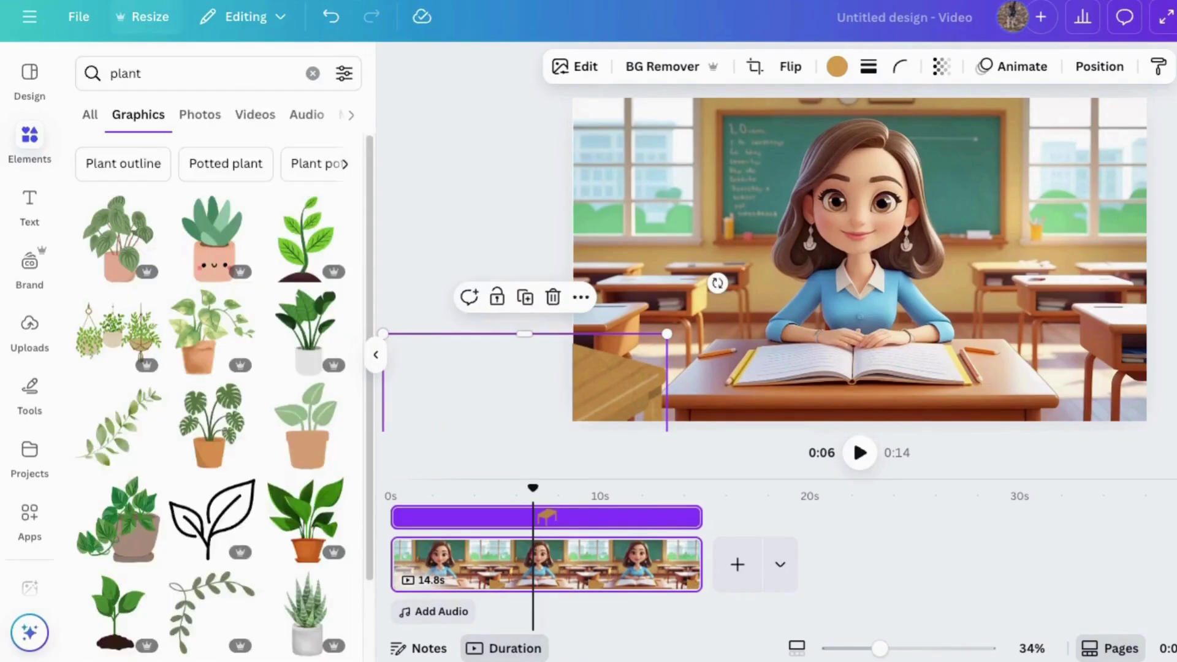
click(211, 331)
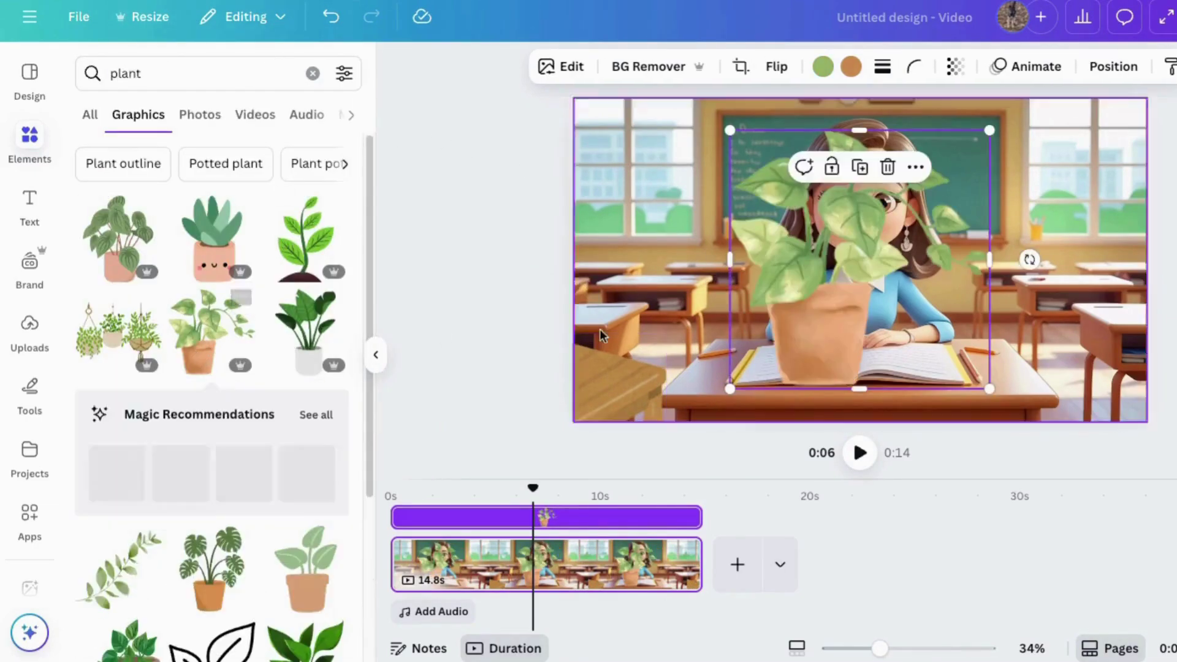
click(604, 389)
click(859, 294)
Shrink the plant into the bottom-left corner and enlarge the video past the page's left edge.
drag(1018, 184, 912, 237)
drag(802, 313, 604, 366)
drag(570, 408, 638, 218)
drag(573, 432, 515, 457)
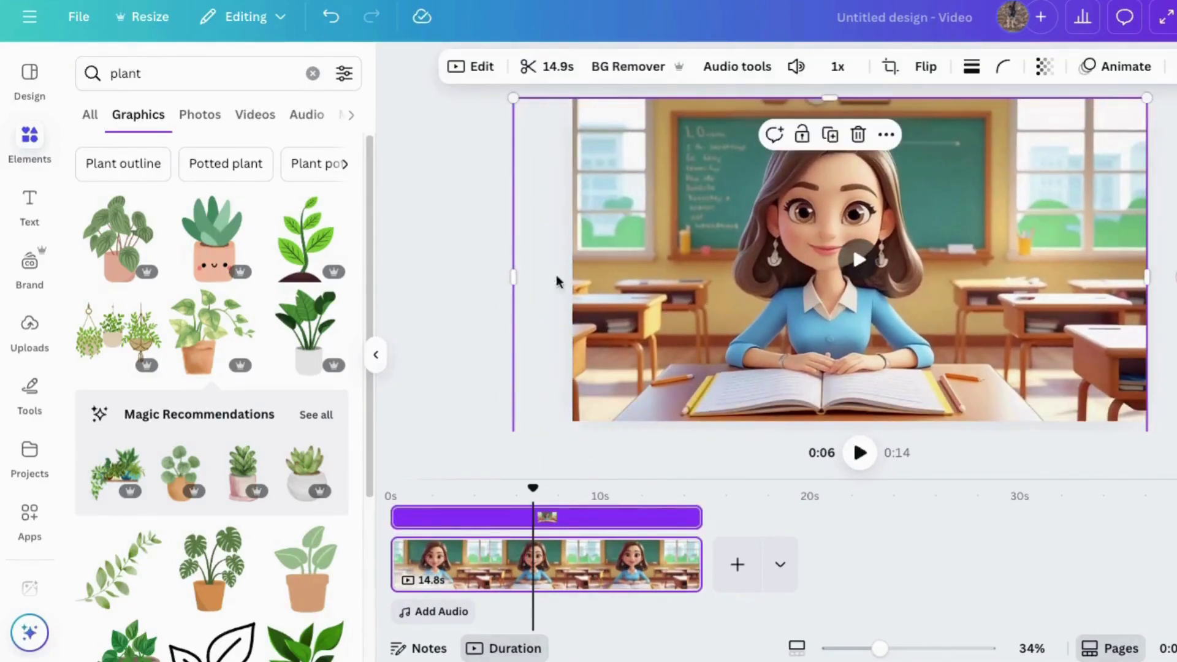
Undo the video enlargement, try and undo a classroom image, then browse uploaded videos and images.
click(340, 34)
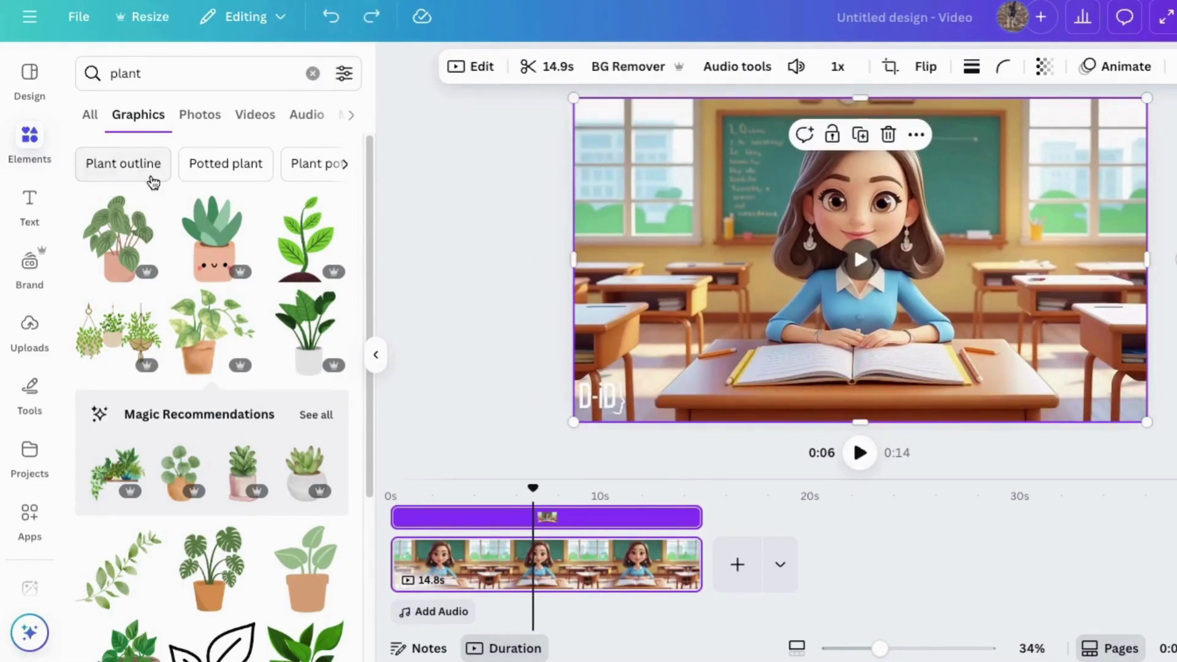
click(30, 327)
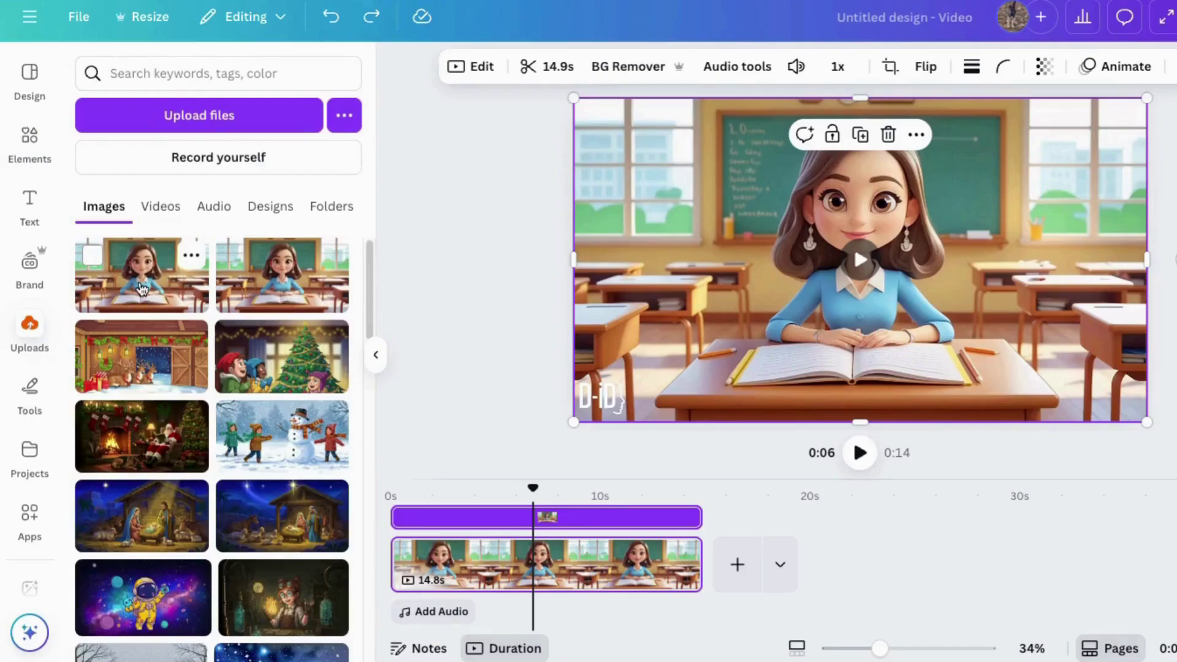
drag(142, 288, 746, 339)
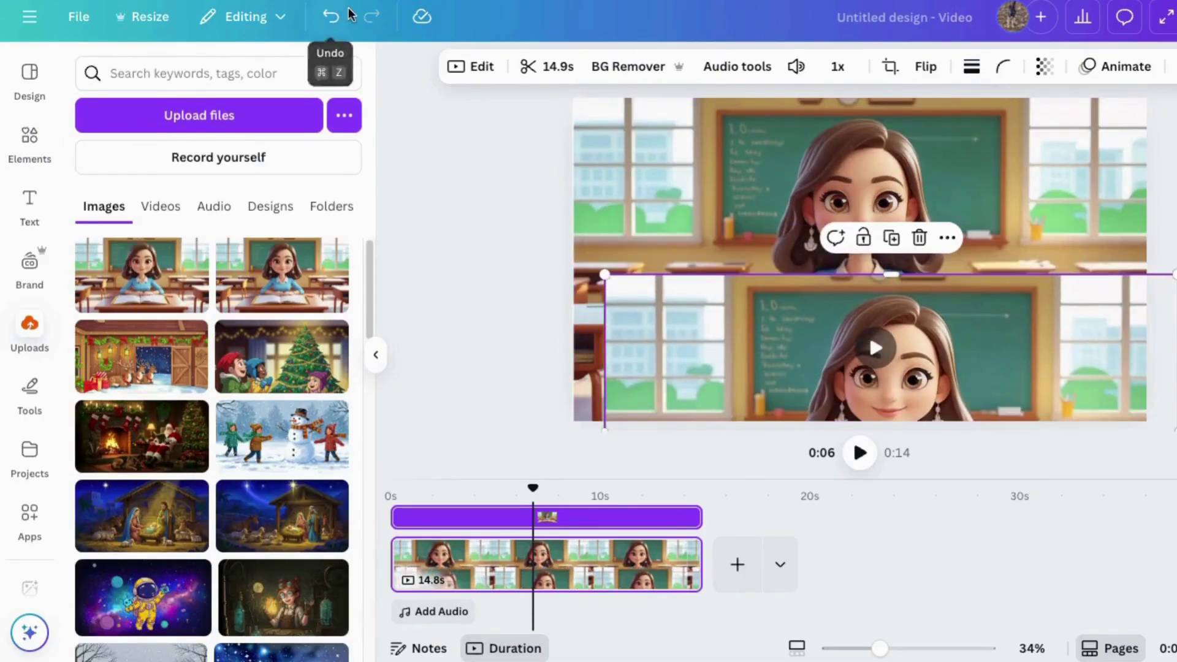
click(348, 15)
click(164, 208)
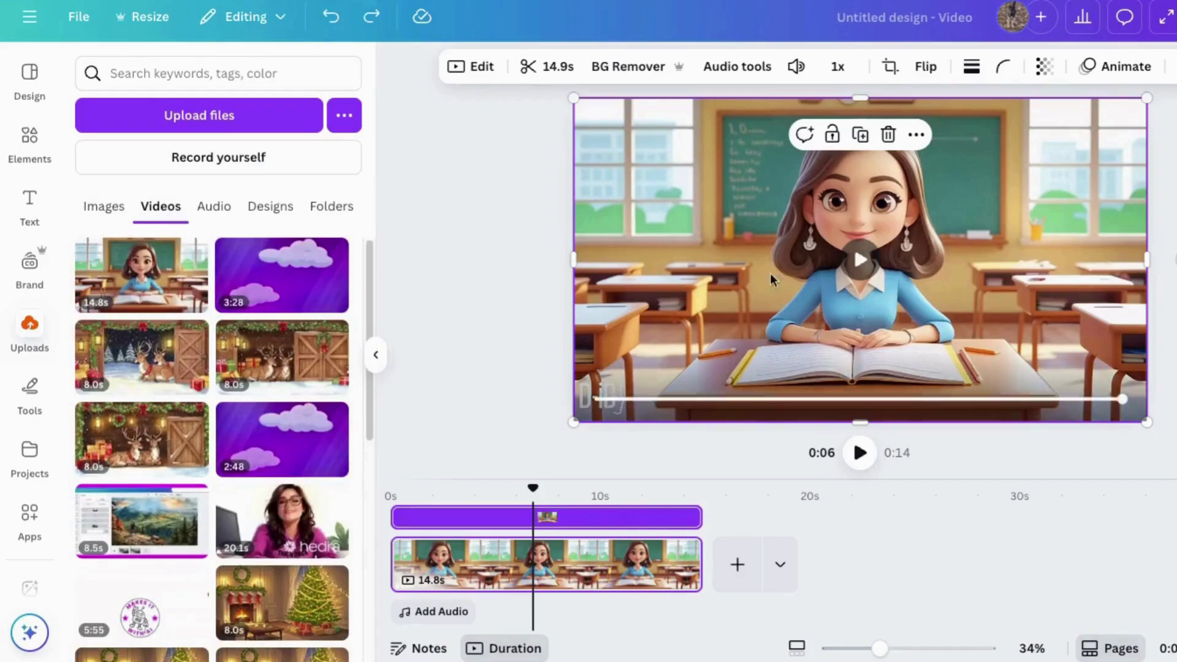
click(108, 206)
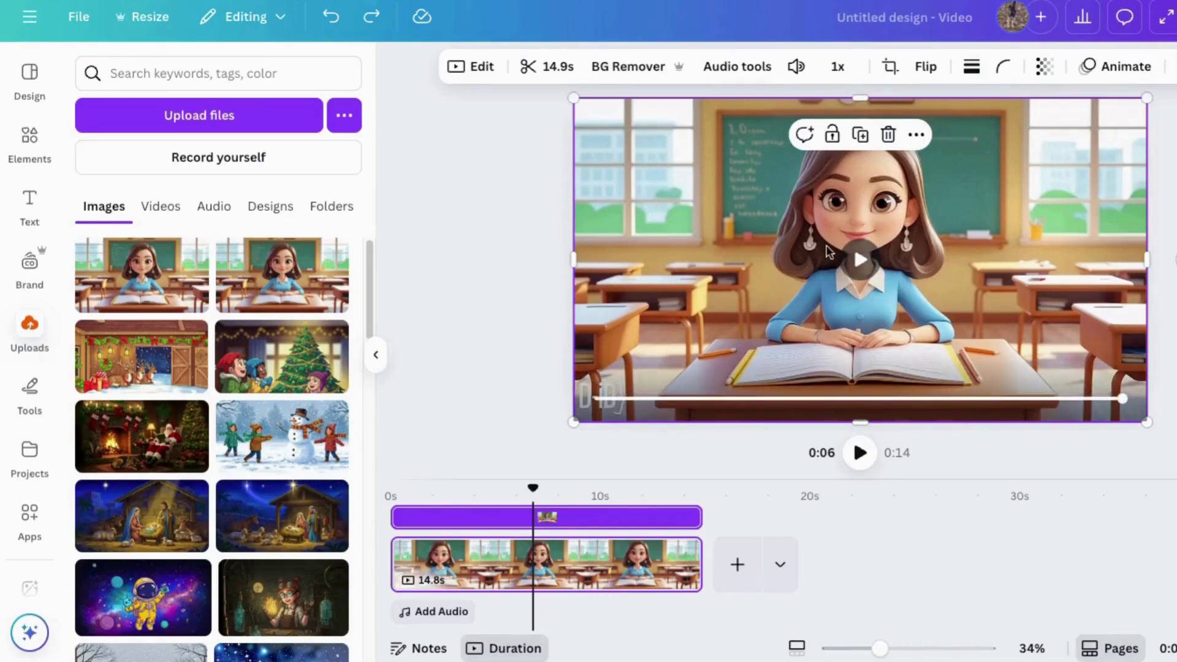
Play the talking-teacher video from 0:00, reaching 0:03 of 0:14.
click(391, 491)
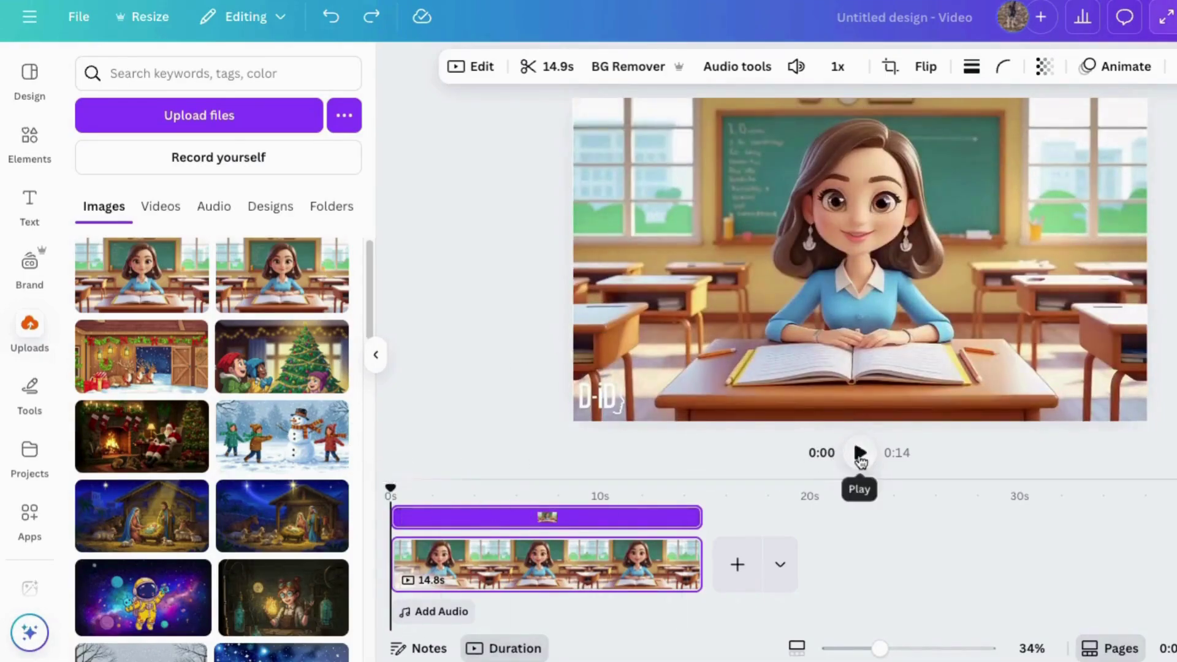
click(859, 452)
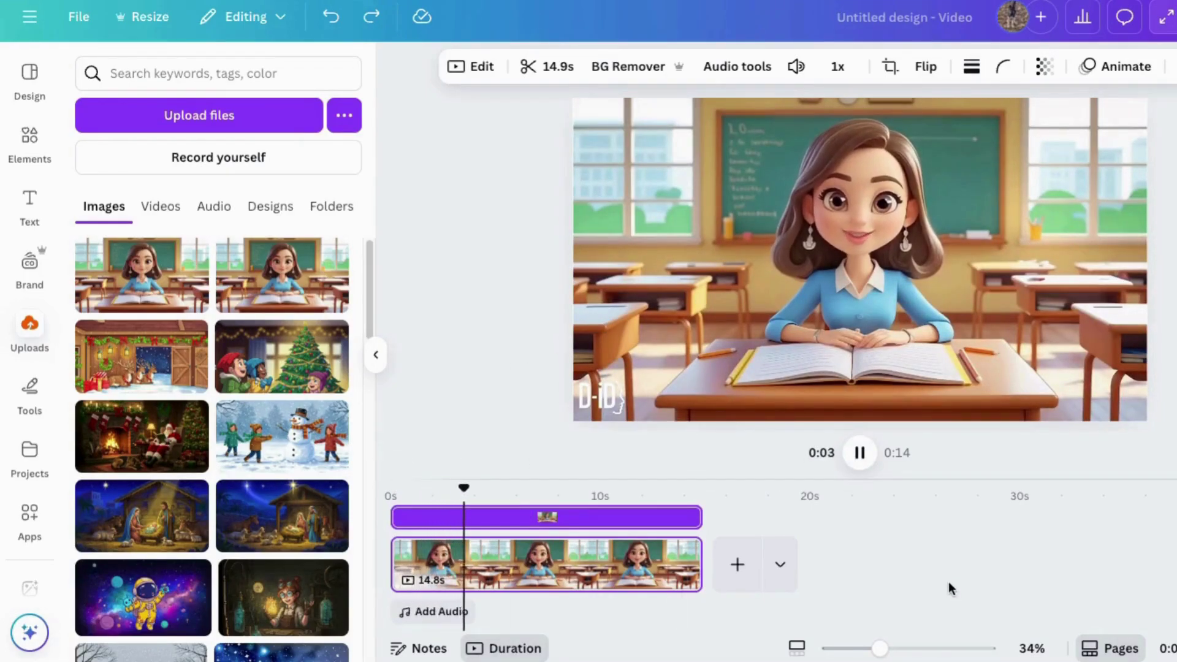